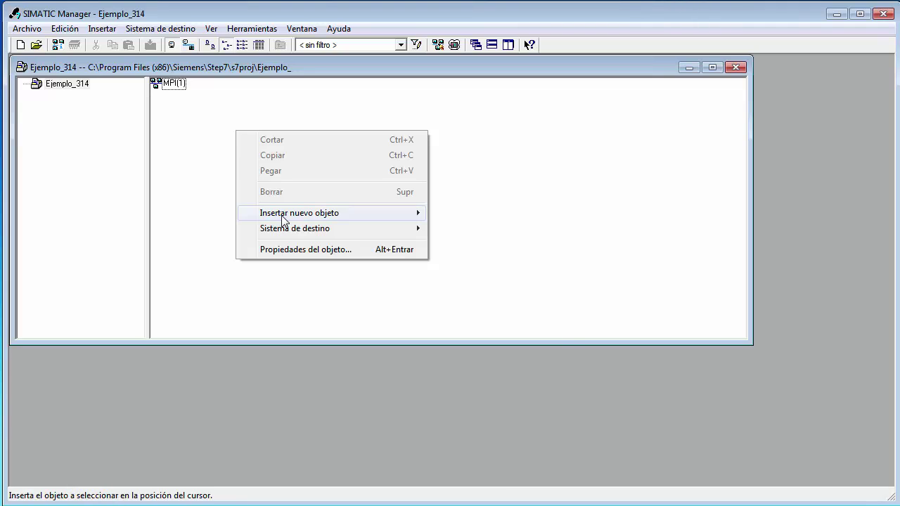
# Step: Insert a SIMATIC 300 station into the Ejemplo_314 project and name it 314C-2DP
pyautogui.moveTo(286, 223)
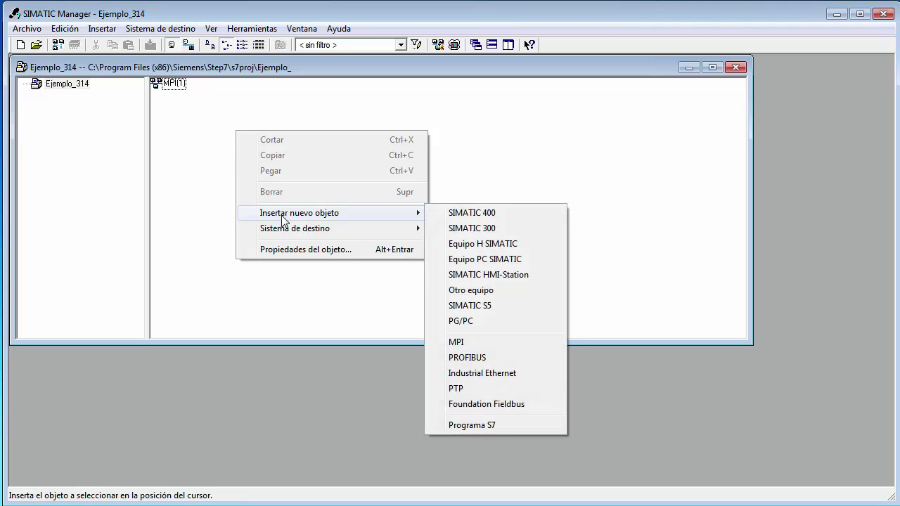
pyautogui.click(464, 232)
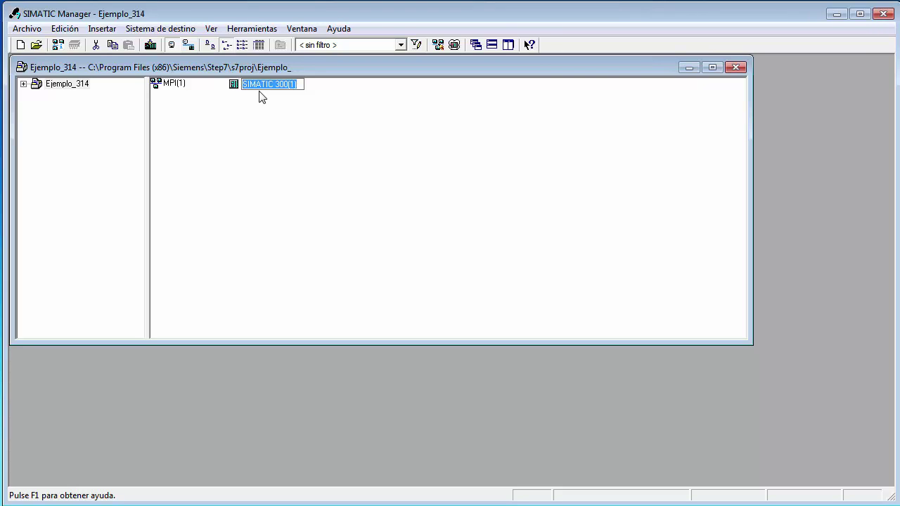
pyautogui.write('31')
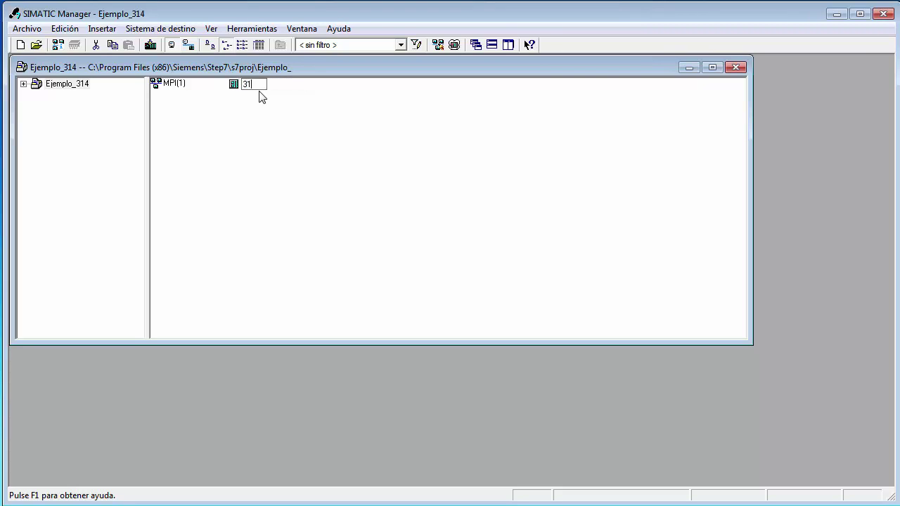
pyautogui.write('4C-2DP')
pyautogui.press('Return')
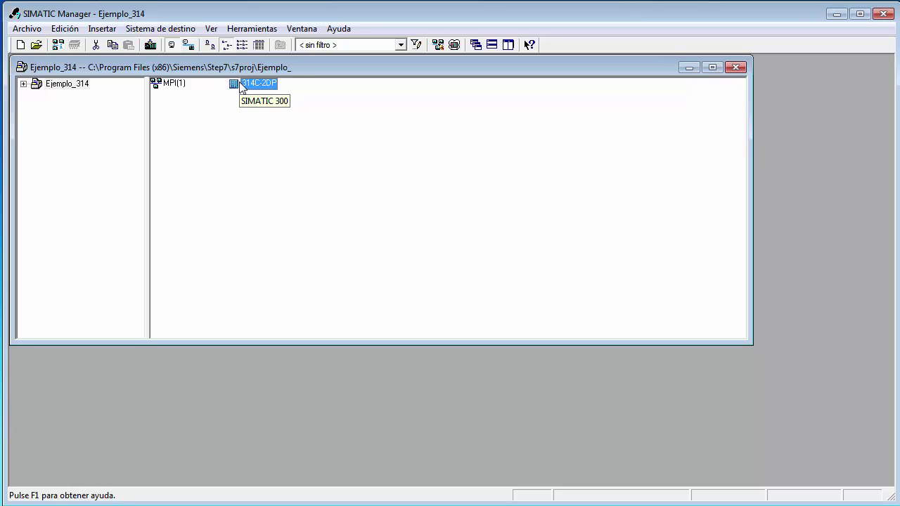
# Step: Open the hardware configuration of the 314C-2DP station in HW Config and widen the hardware catalog
pyautogui.doubleClick(240, 84)
pyautogui.click(175, 84)
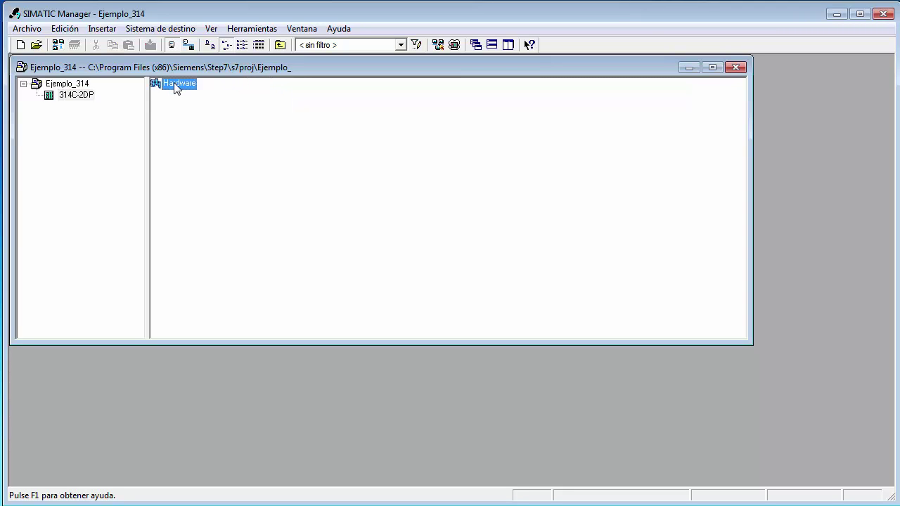
pyautogui.doubleClick(174, 84)
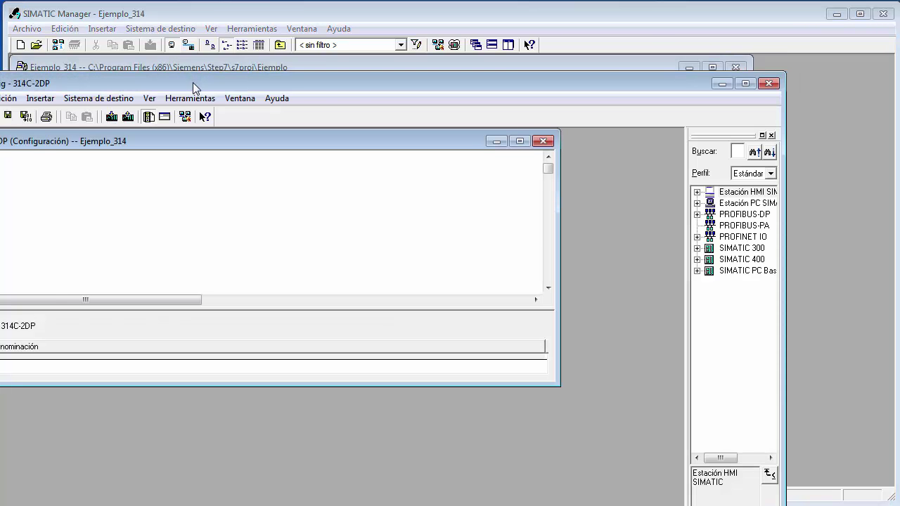
pyautogui.moveTo(192, 82); pyautogui.dragTo(259, 20)
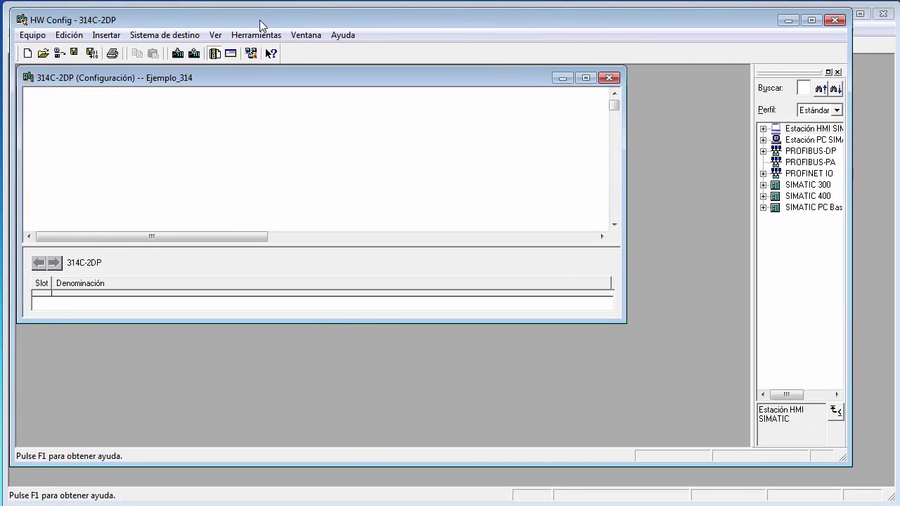
pyautogui.moveTo(754, 168); pyautogui.dragTo(647, 169)
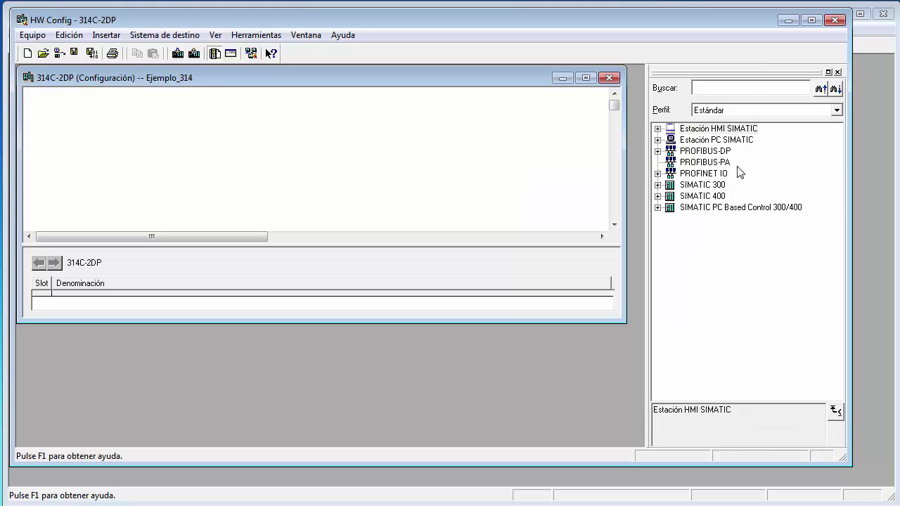
# Step: Add a Perfil soporte rack from SIMATIC 300 > BASTIDOR 300 to the station and enlarge the configuration window
pyautogui.click(658, 185)
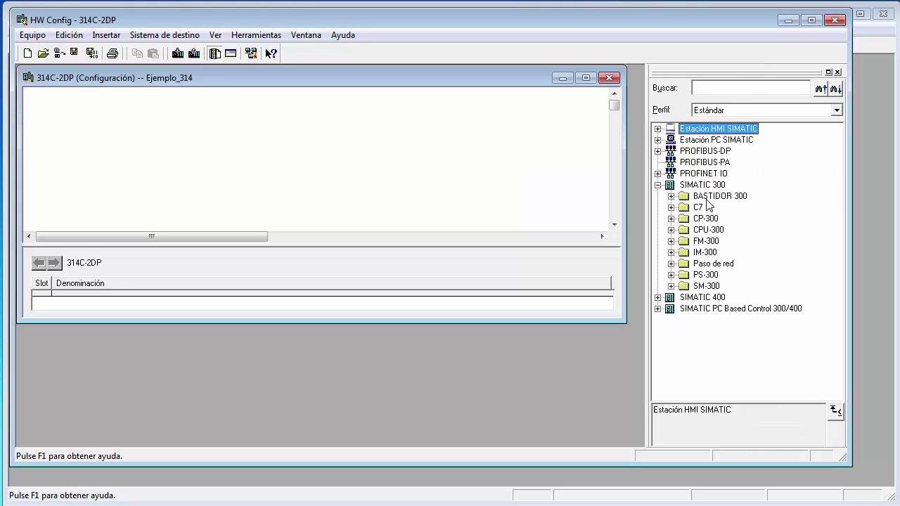
pyautogui.click(671, 196)
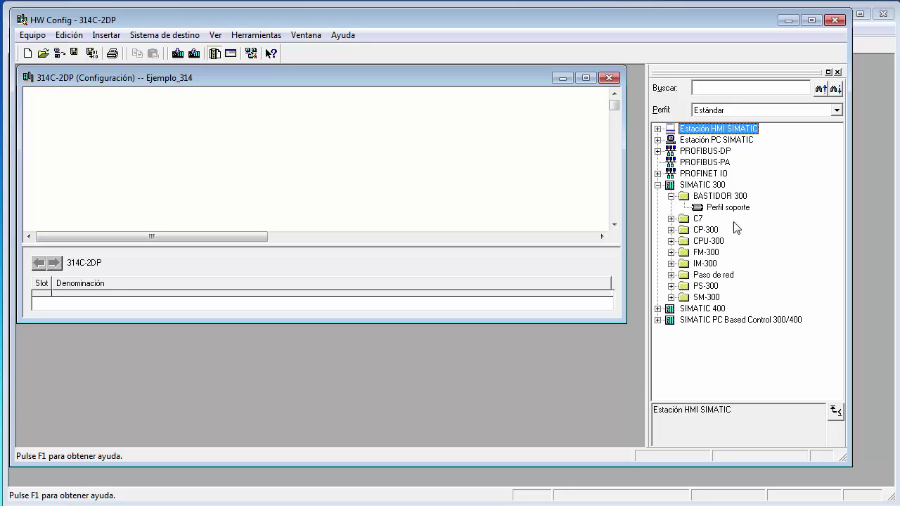
pyautogui.moveTo(712, 210); pyautogui.dragTo(225, 232)
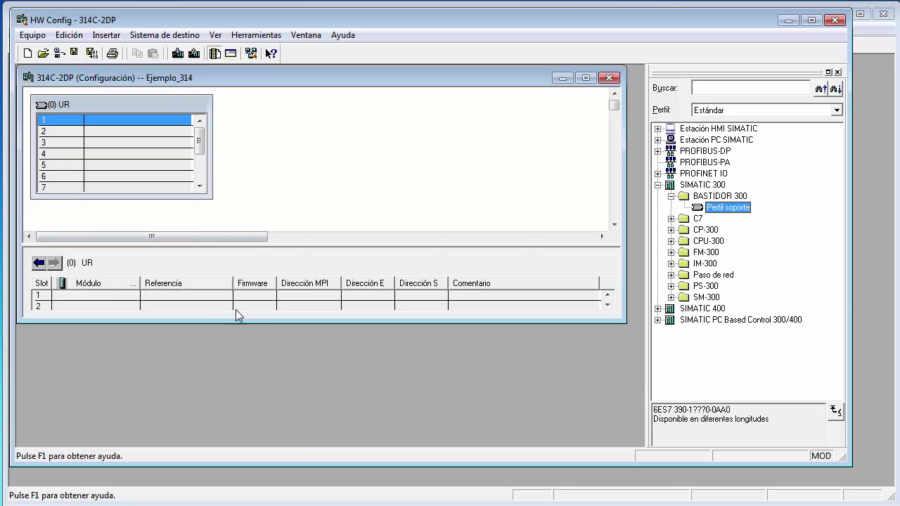
pyautogui.moveTo(226, 324); pyautogui.dragTo(218, 433)
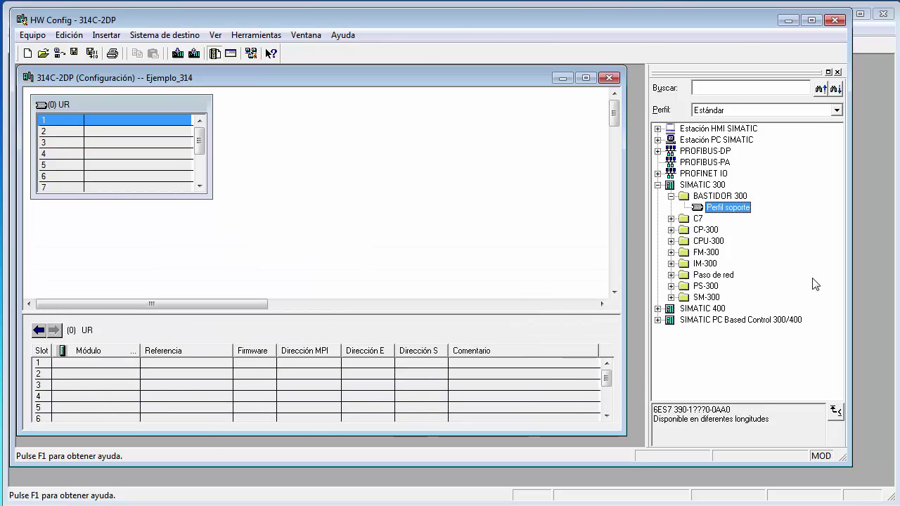
# Step: Insert CPU 314C-2 DP, 6ES7 314-6CG03-0AB0 V2.0, into rack slot 2 without a PROFIBUS subnet, and enlarge the rack table
pyautogui.click(670, 241)
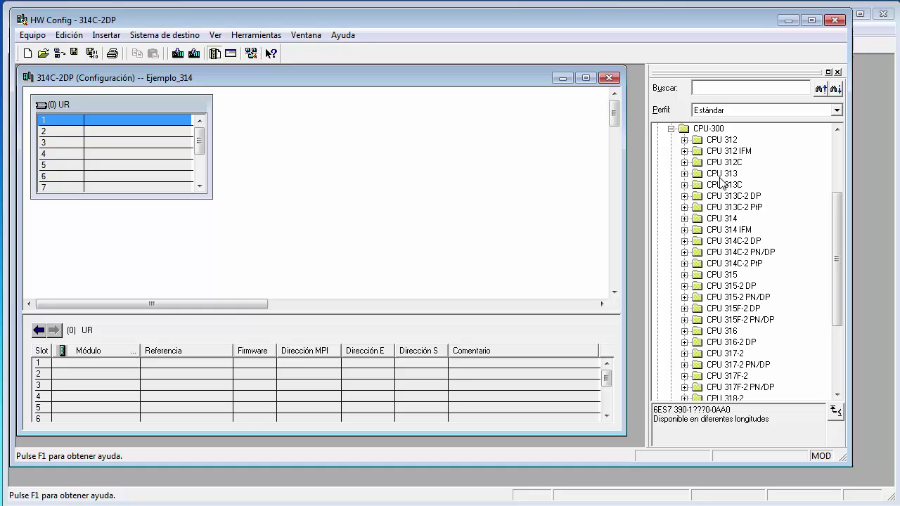
pyautogui.click(685, 241)
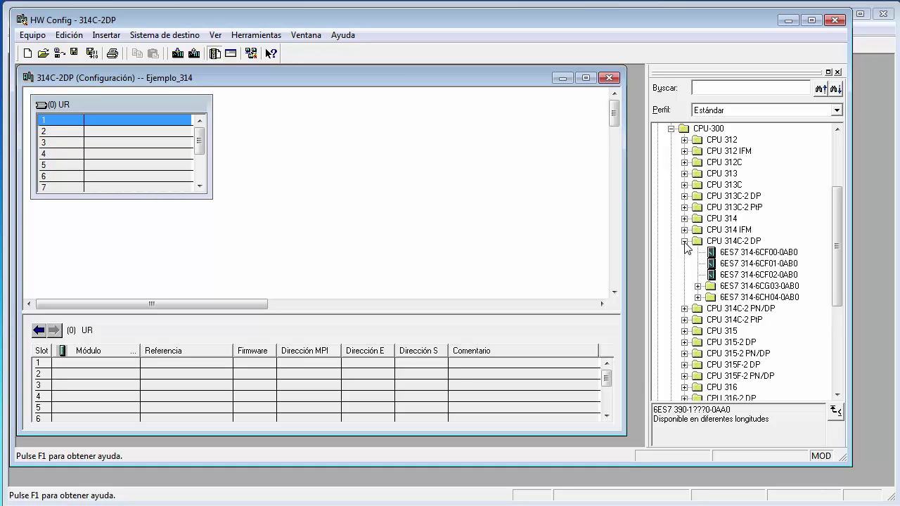
pyautogui.click(698, 286)
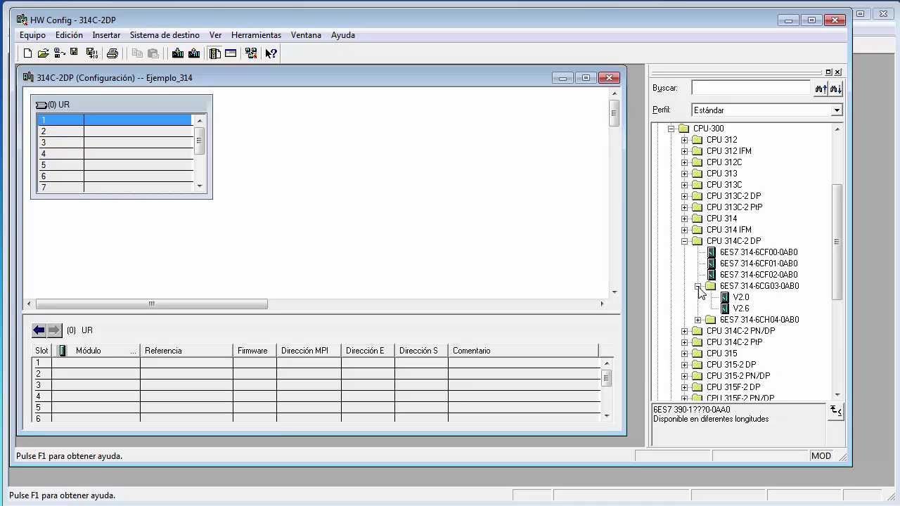
pyautogui.click(759, 287)
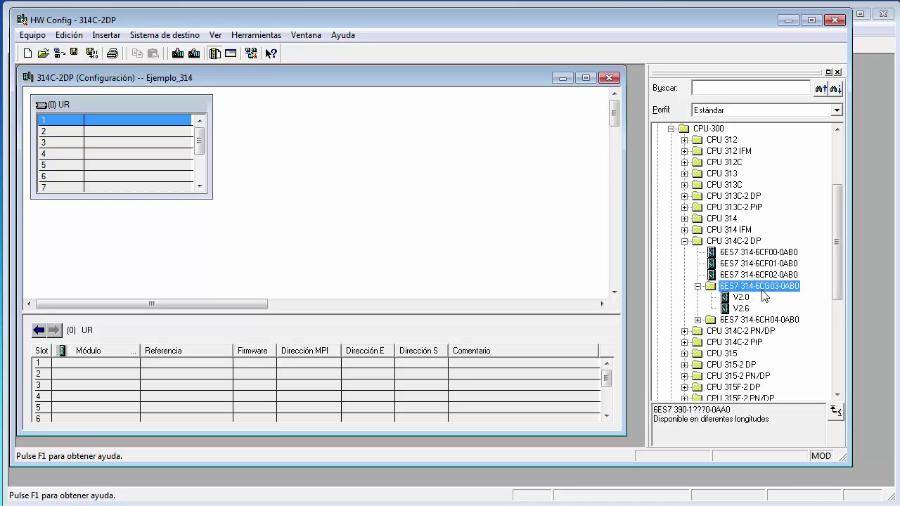
pyautogui.click(740, 298)
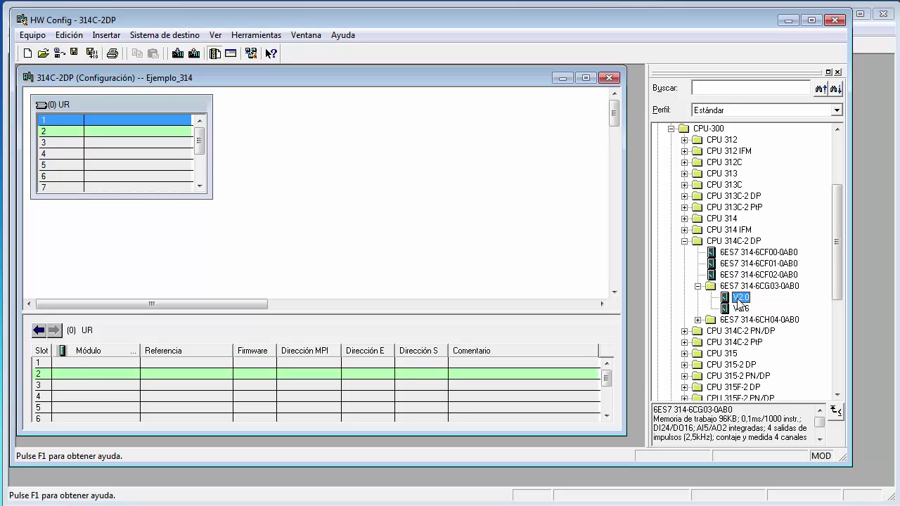
pyautogui.doubleClick(740, 298)
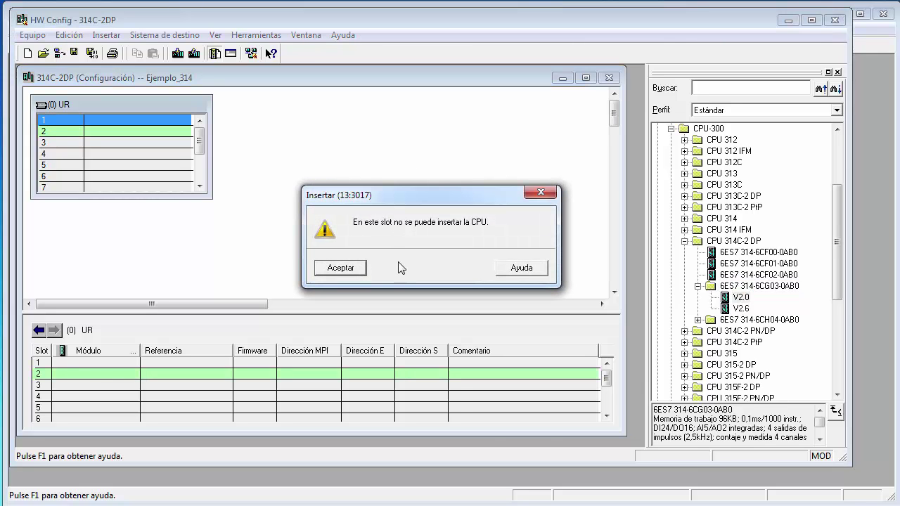
pyautogui.click(342, 269)
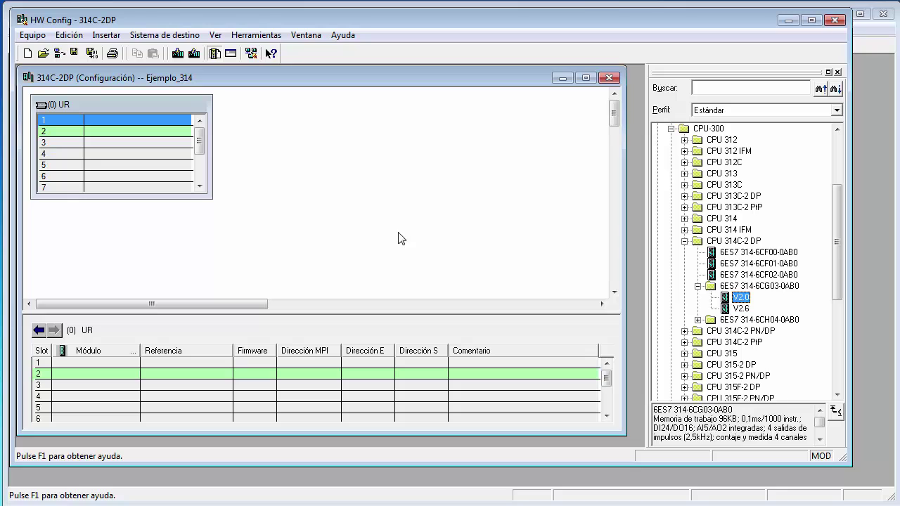
pyautogui.click(107, 132)
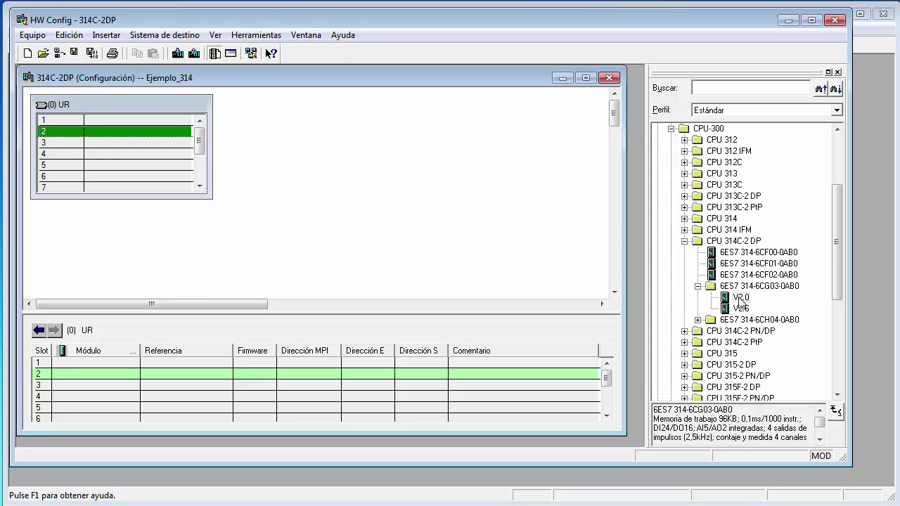
pyautogui.moveTo(740, 298)
pyautogui.mouseDown()
pyautogui.moveTo(599, 279)
pyautogui.moveTo(161, 141)
pyautogui.moveTo(726, 322)
pyautogui.moveTo(741, 298)
pyautogui.mouseUp()
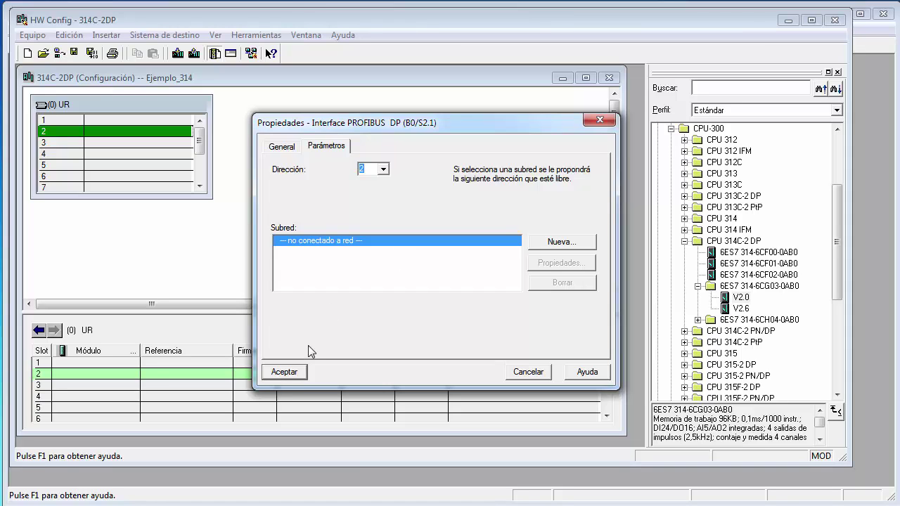
pyautogui.click(286, 374)
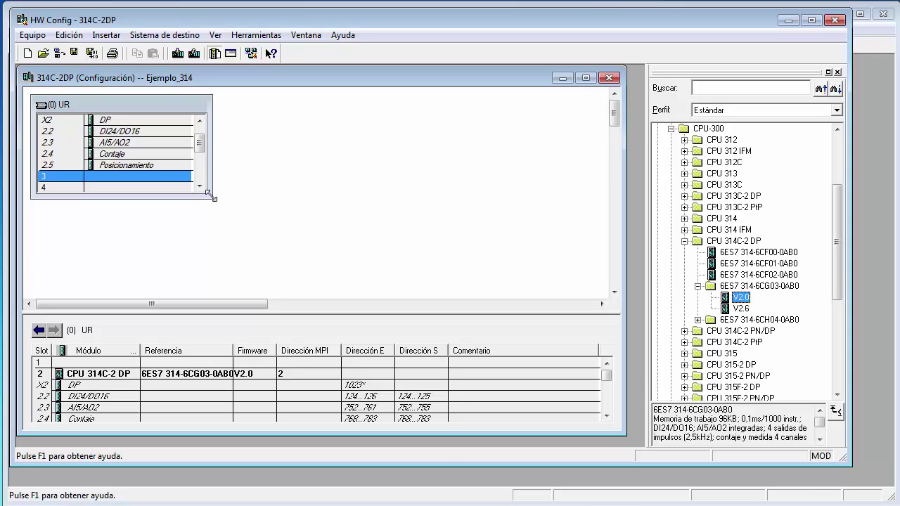
pyautogui.moveTo(211, 197); pyautogui.dragTo(283, 261)
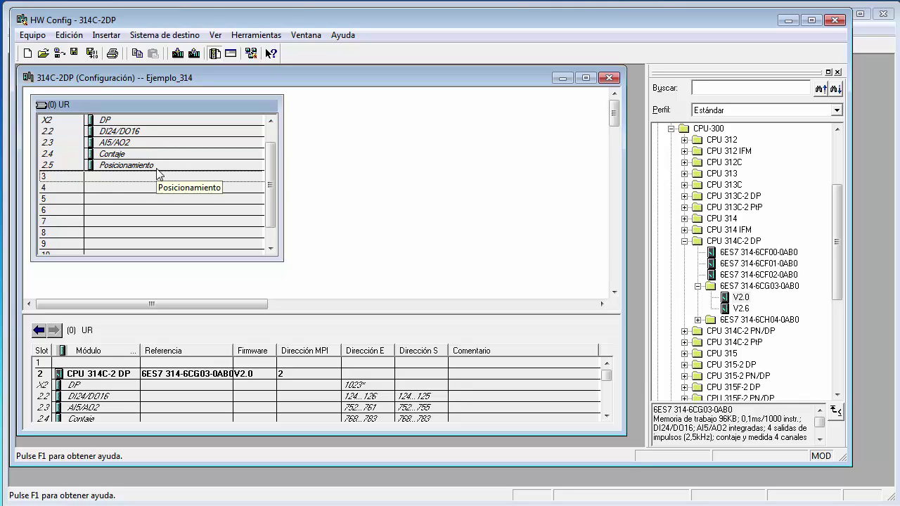
# Step: Search the hardware catalog for sm322 and insert the SM 322 DO8xDC24V/2A module, 6ES7 322-1BF01-0AA0, into slot 4
pyautogui.click(684, 241)
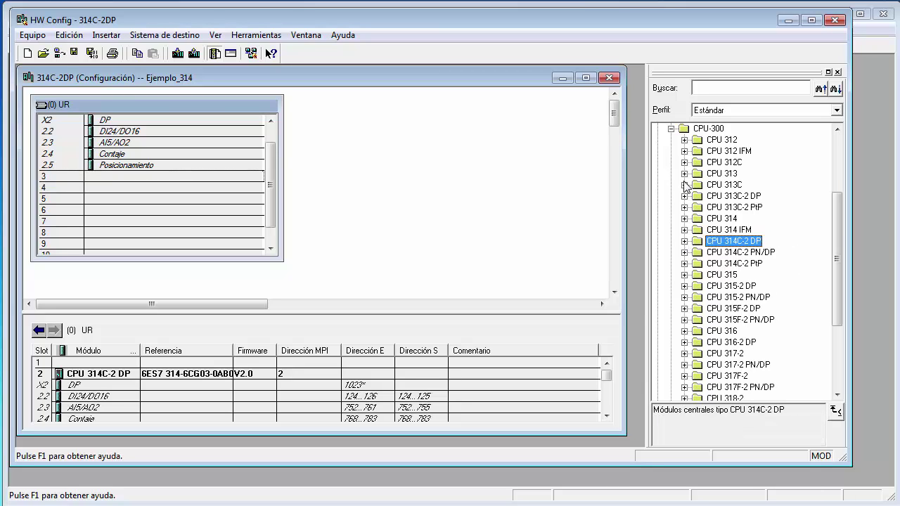
pyautogui.click(707, 87)
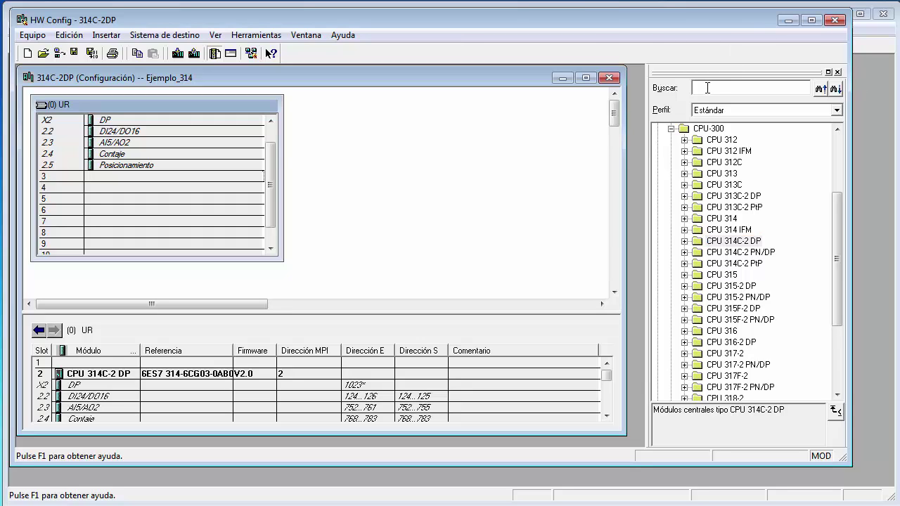
pyautogui.write('sm322')
pyautogui.press('Return')
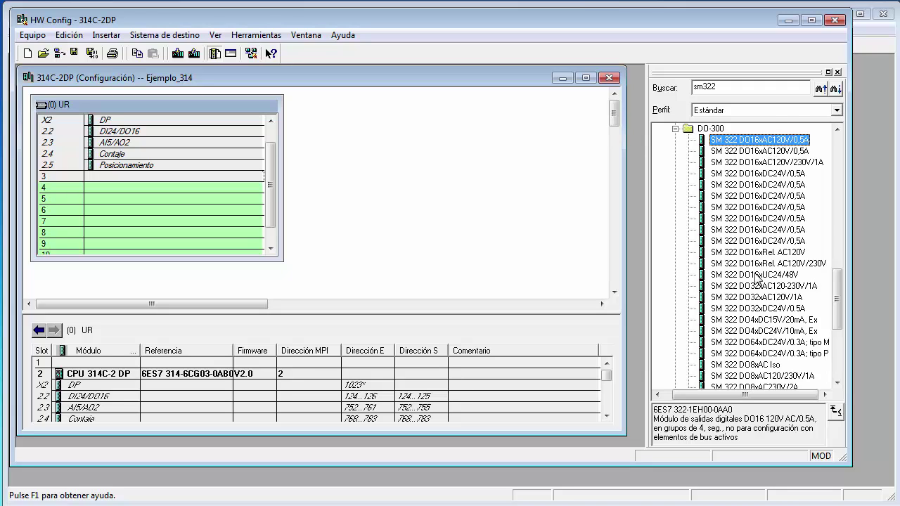
pyautogui.scroll(-4, 757, 280)
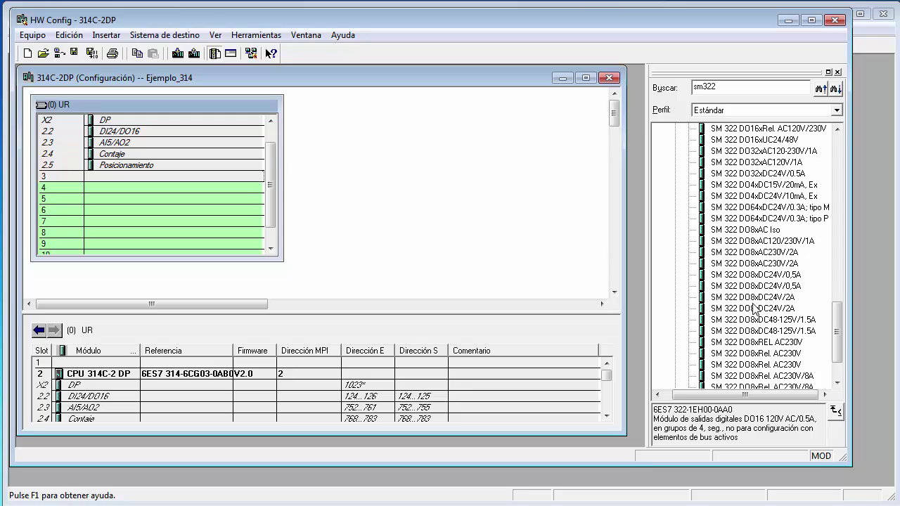
pyautogui.click(753, 297)
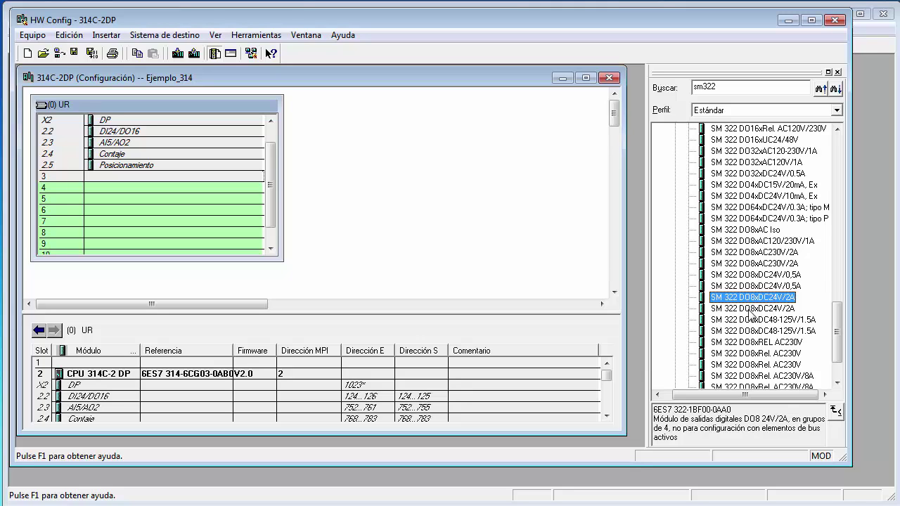
pyautogui.click(750, 310)
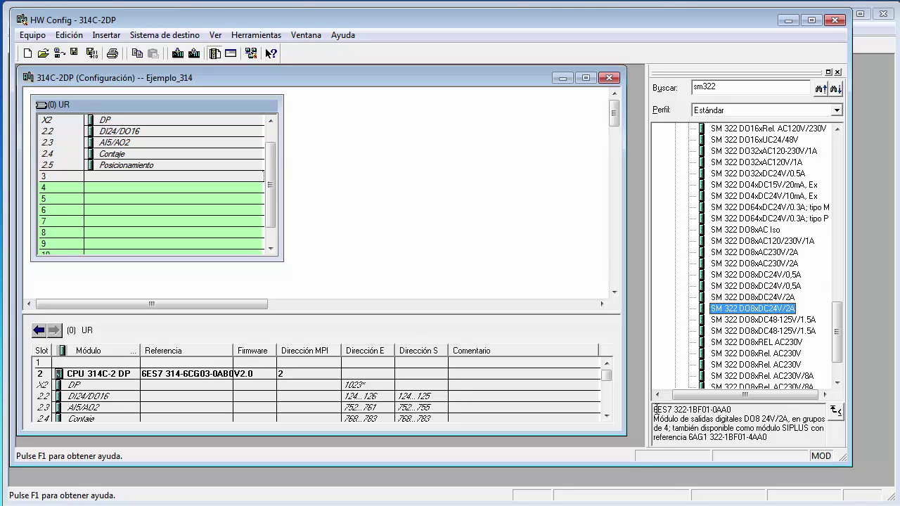
pyautogui.moveTo(653, 410); pyautogui.dragTo(736, 413)
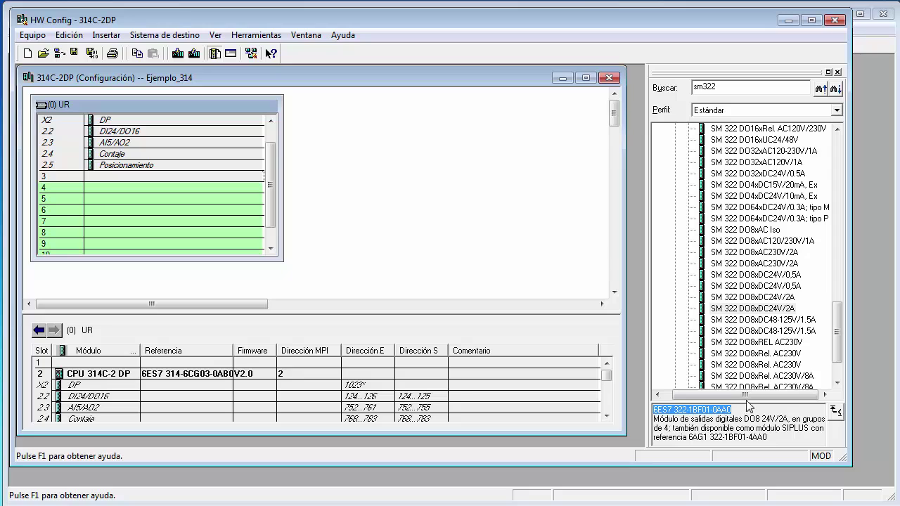
pyautogui.doubleClick(762, 310)
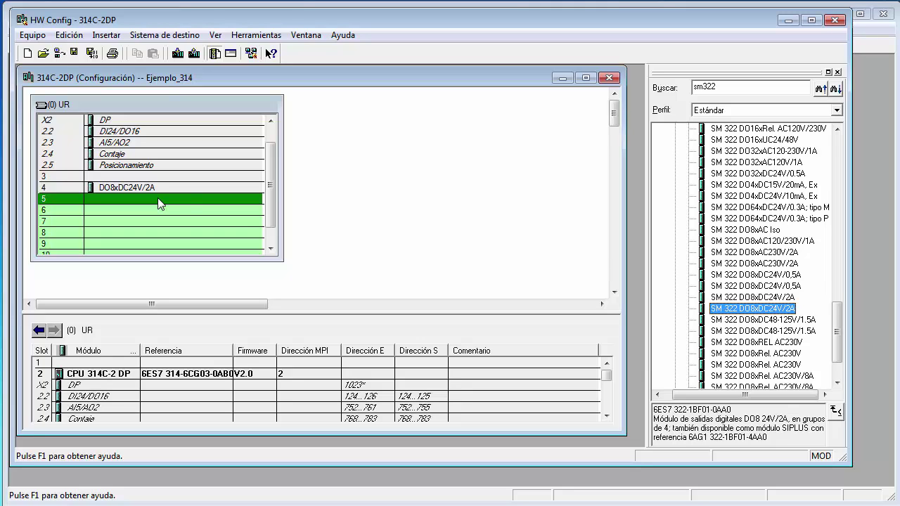
pyautogui.click(333, 141)
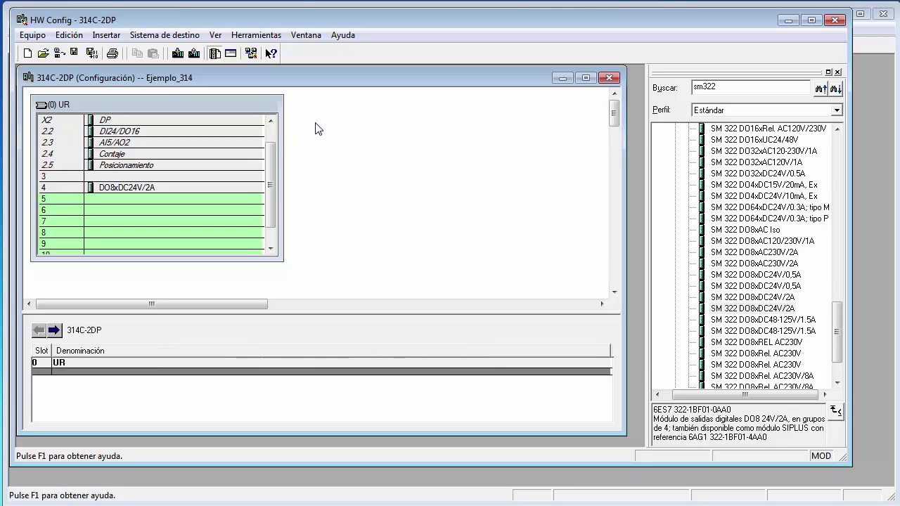
# Step: Enable Marca de ciclo in the properties of CPU 314C-2 DP and set its Byte de marcas to 255
pyautogui.scroll(1, 271, 171)
pyautogui.click(130, 135)
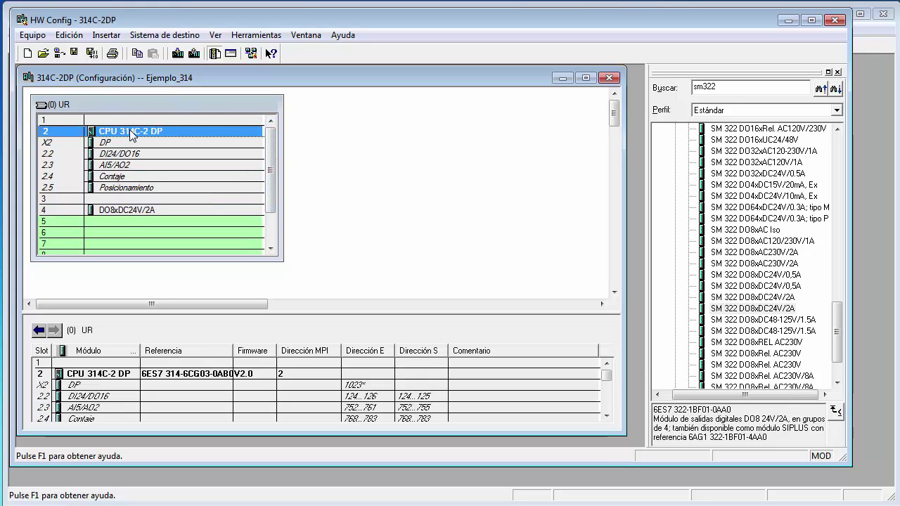
pyautogui.doubleClick(130, 133)
pyautogui.moveTo(383, 85); pyautogui.dragTo(290, 86)
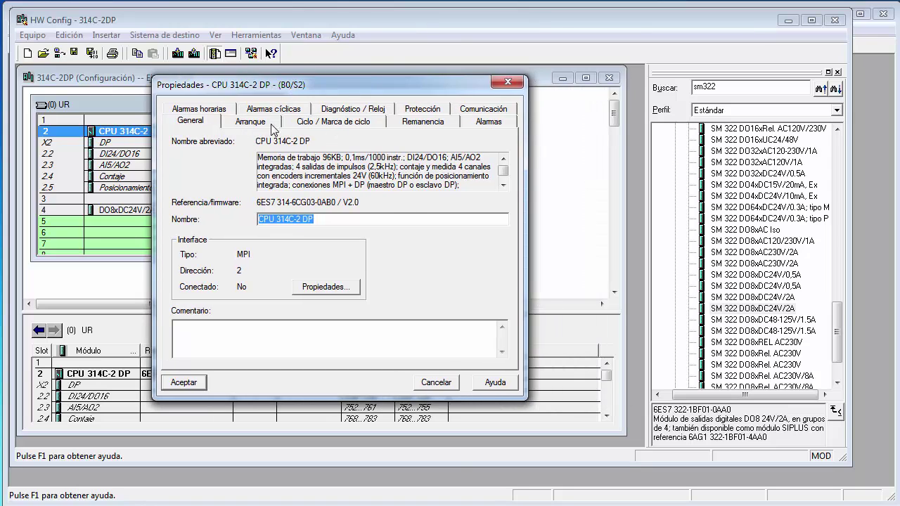
pyautogui.click(349, 127)
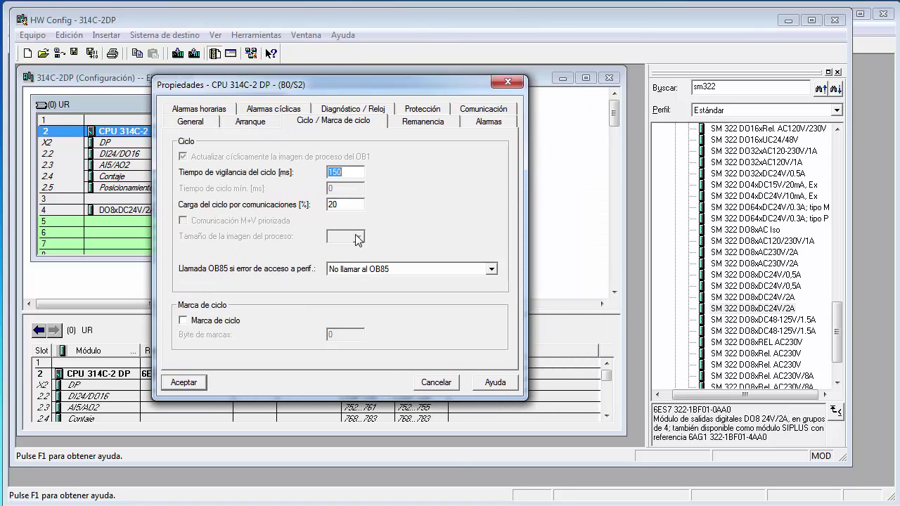
pyautogui.click(183, 321)
pyautogui.click(348, 335)
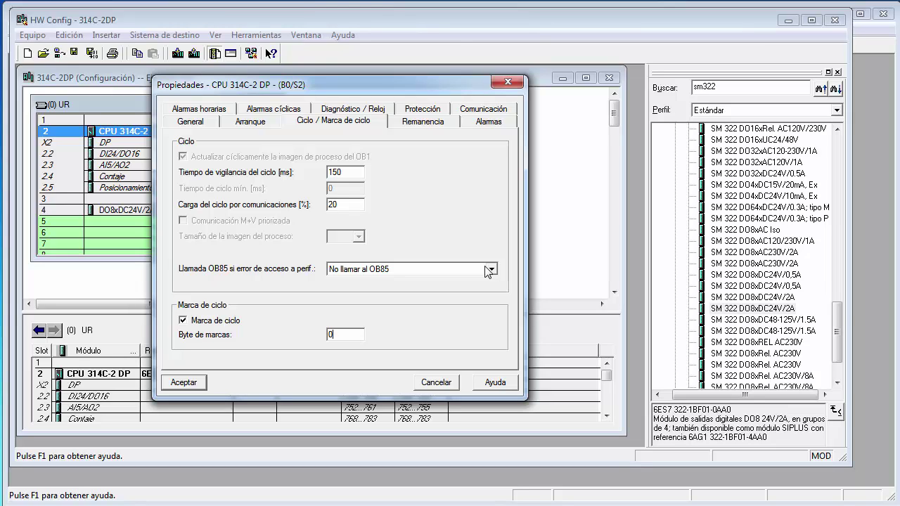
pyautogui.press('BackSpace')
pyautogui.write('255')
# Step: Review the CPU's Remanencia settings and accept the CPU properties
pyautogui.click(438, 123)
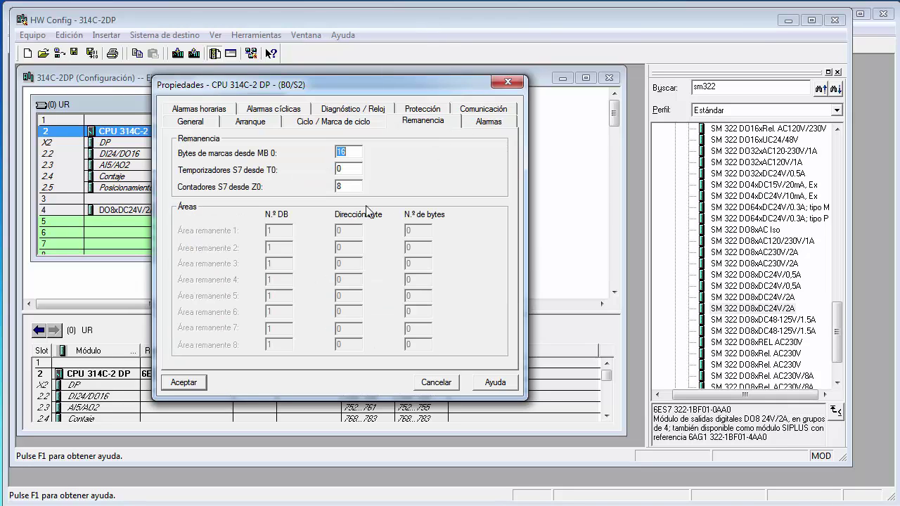
pyautogui.click(358, 153)
pyautogui.click(185, 383)
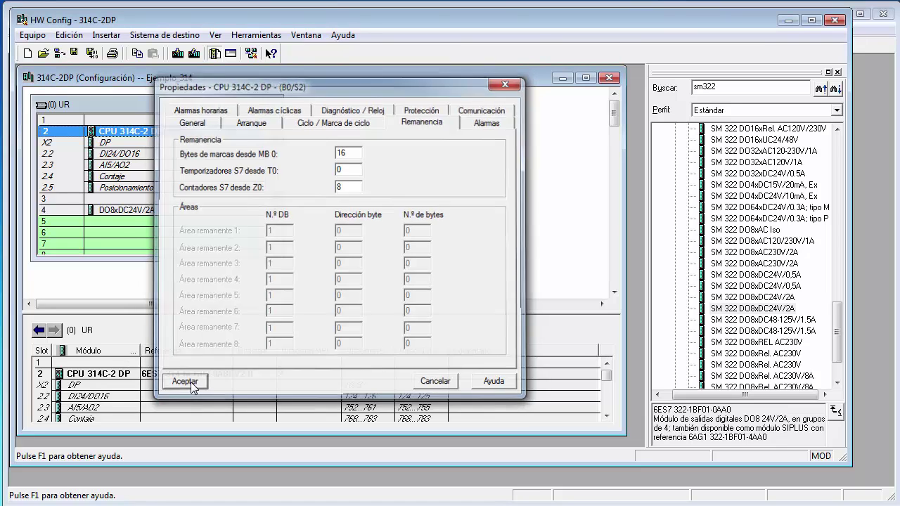
# Step: Save and compile the hardware configuration and try to load it into the CPU 314C-2 DP module
pyautogui.click(91, 54)
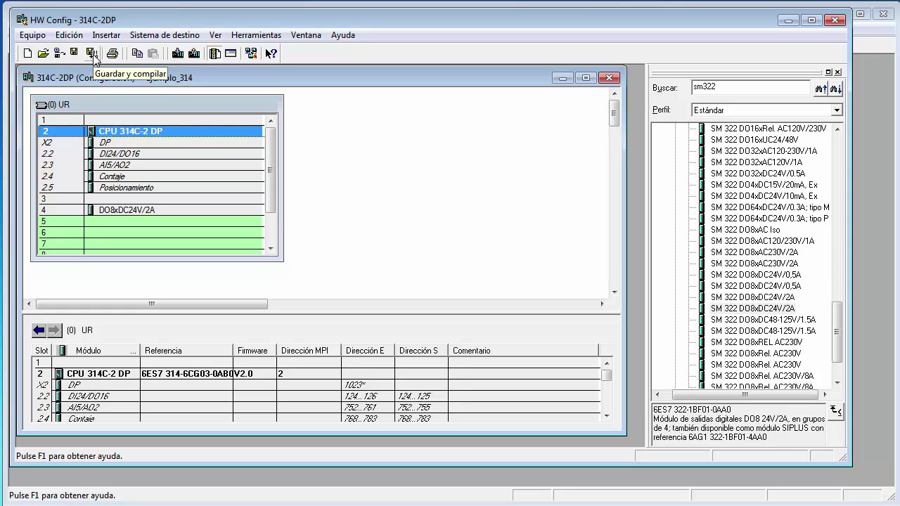
pyautogui.click(178, 54)
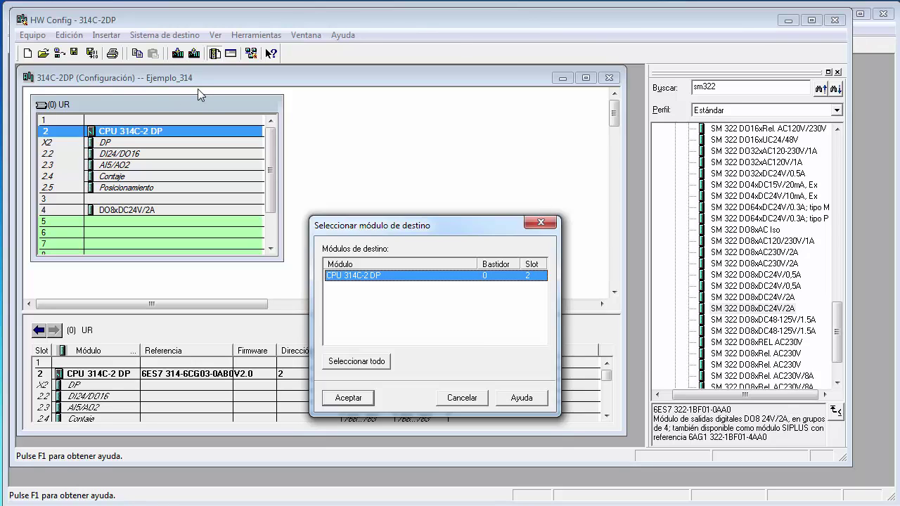
pyautogui.click(354, 398)
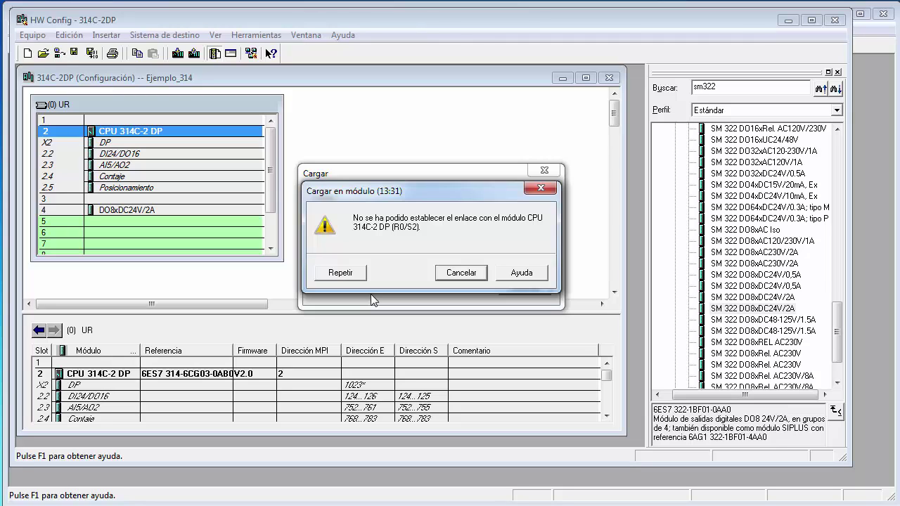
pyautogui.click(447, 275)
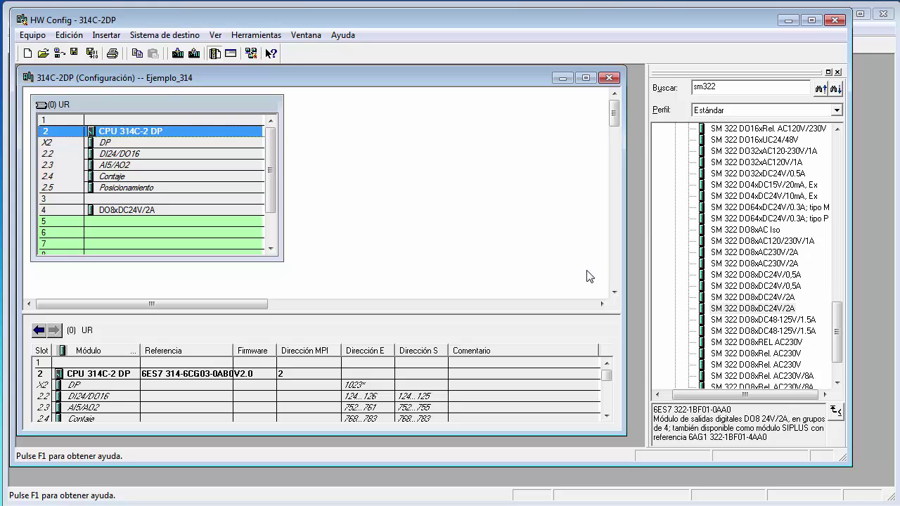
# Step: Switch to SIMATIC Manager and set the PG/PC interface parameterization to PC Adapter.Auto.1
pyautogui.click(791, 20)
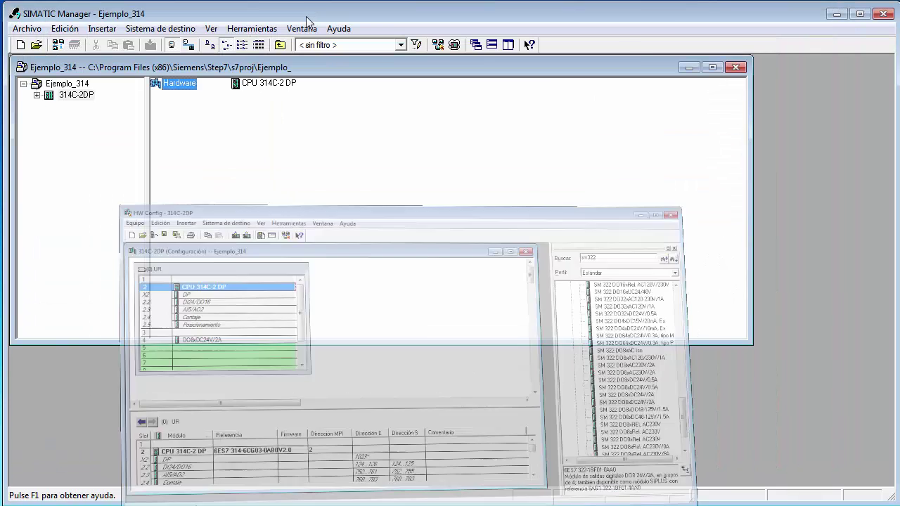
pyautogui.click(250, 31)
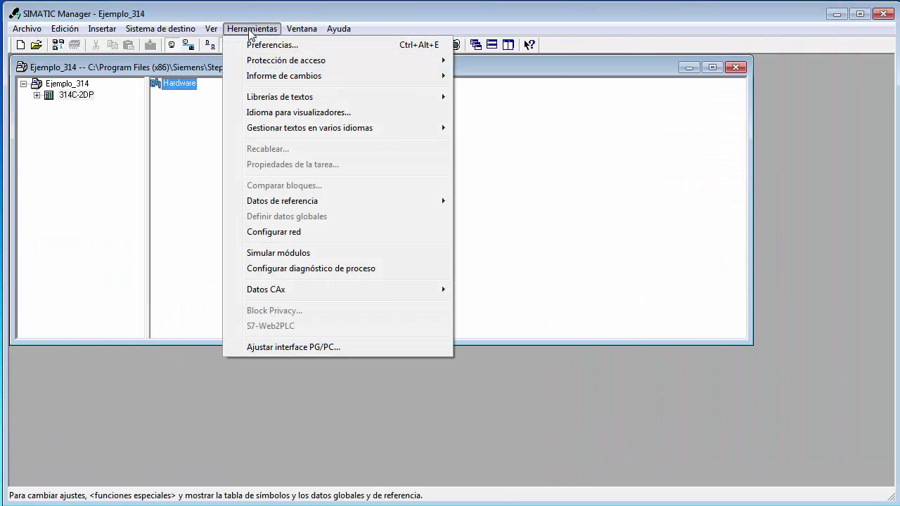
pyautogui.click(279, 347)
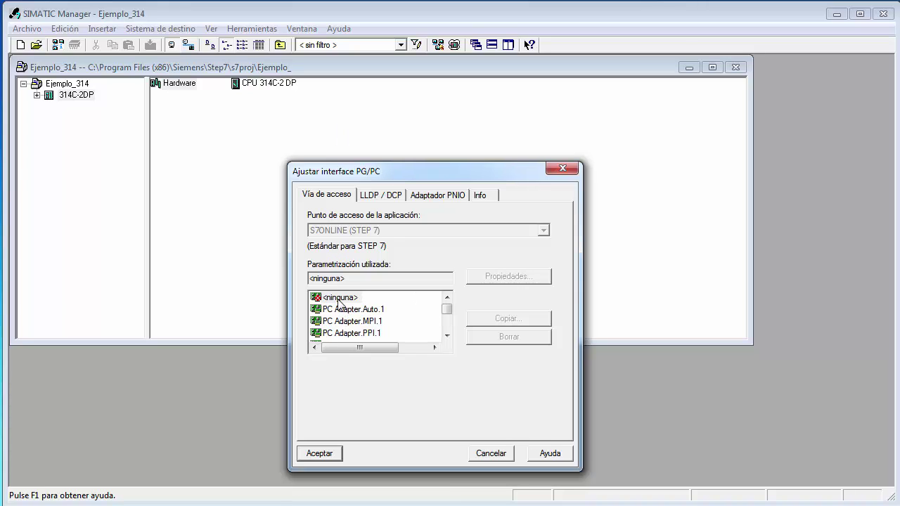
pyautogui.click(447, 335)
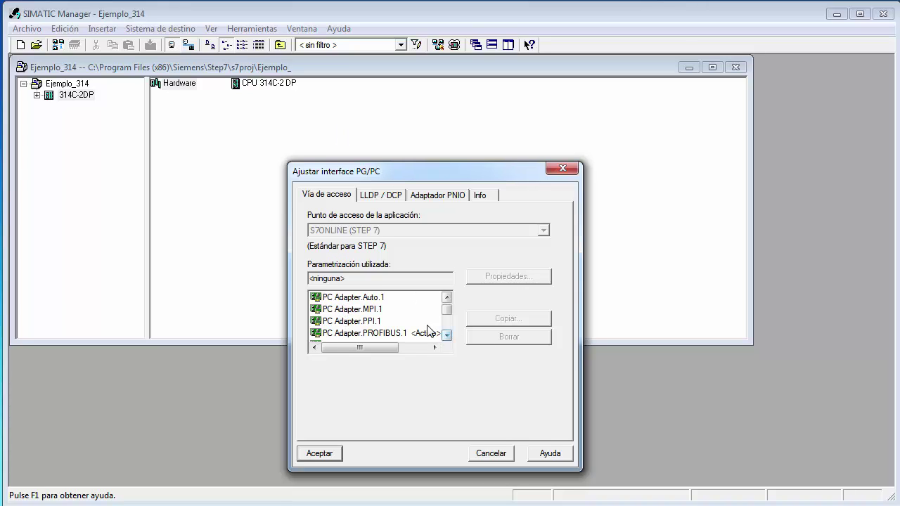
pyautogui.click(353, 298)
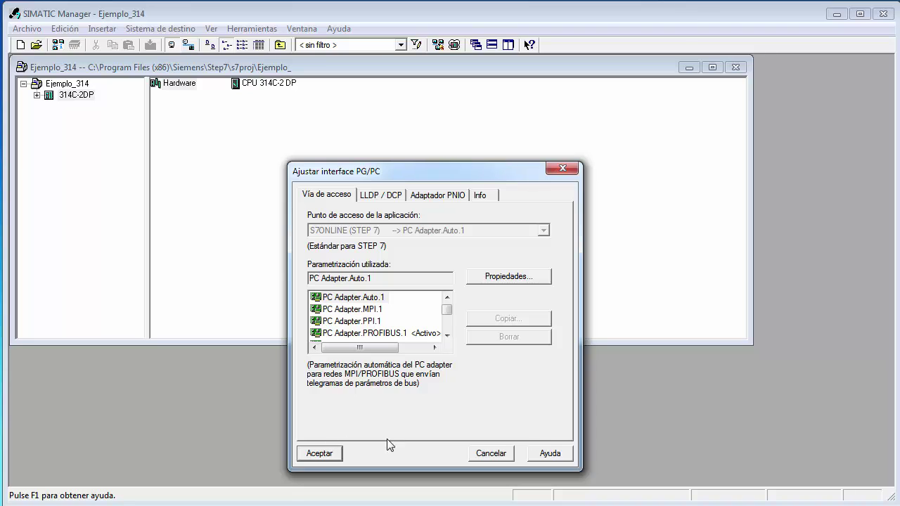
pyautogui.click(324, 453)
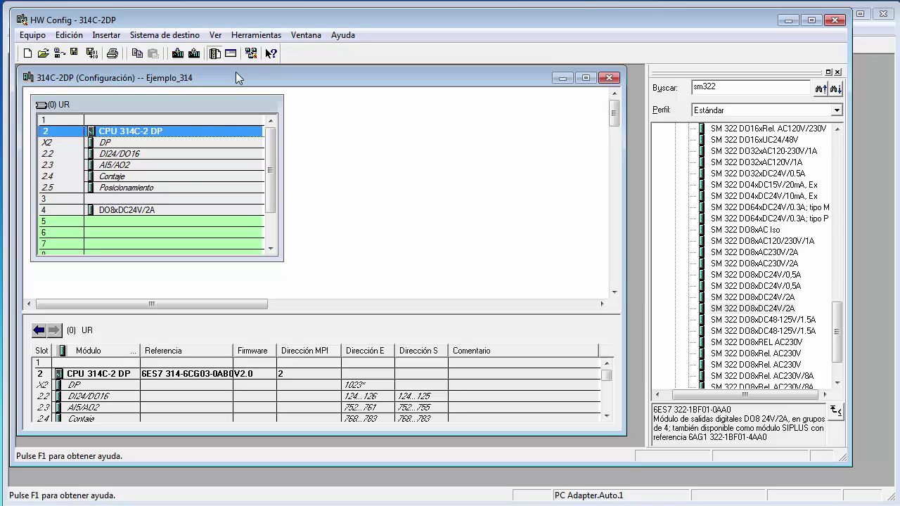
# Step: Load the hardware configuration from HW Config into the accessible CPU 314C-2 DP at MPI address 2, stopping the module for loading and restarting it
pyautogui.click(178, 54)
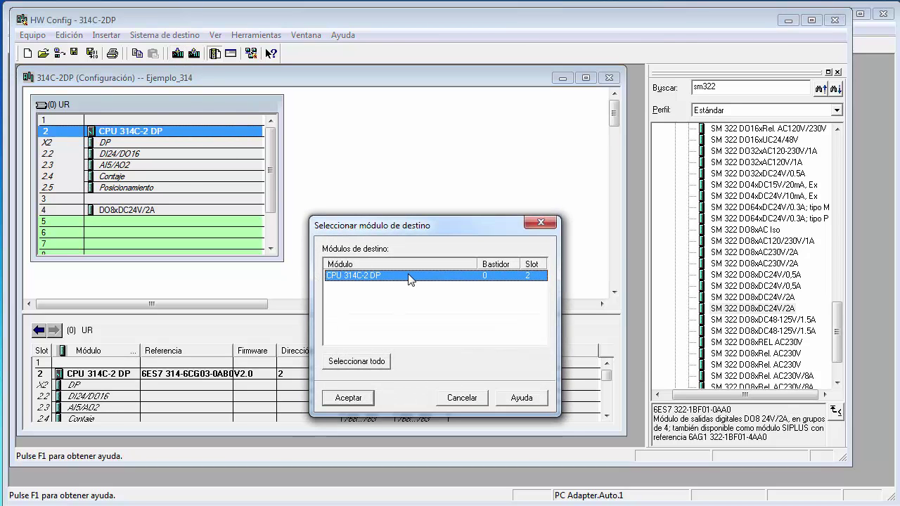
pyautogui.click(360, 399)
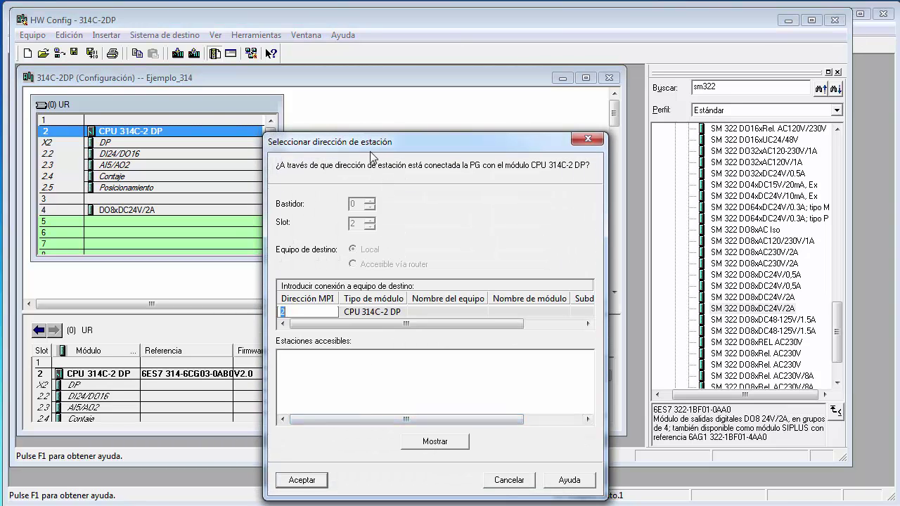
pyautogui.moveTo(370, 149); pyautogui.dragTo(358, 80)
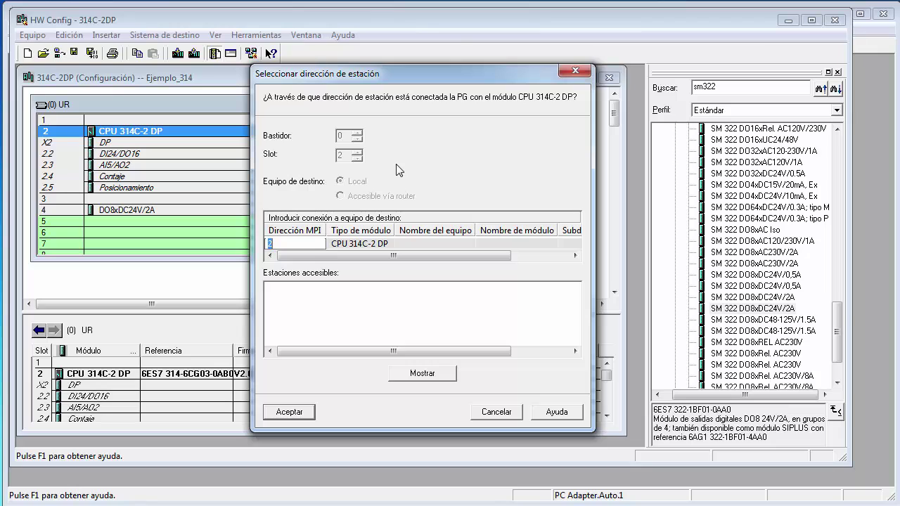
pyautogui.click(287, 243)
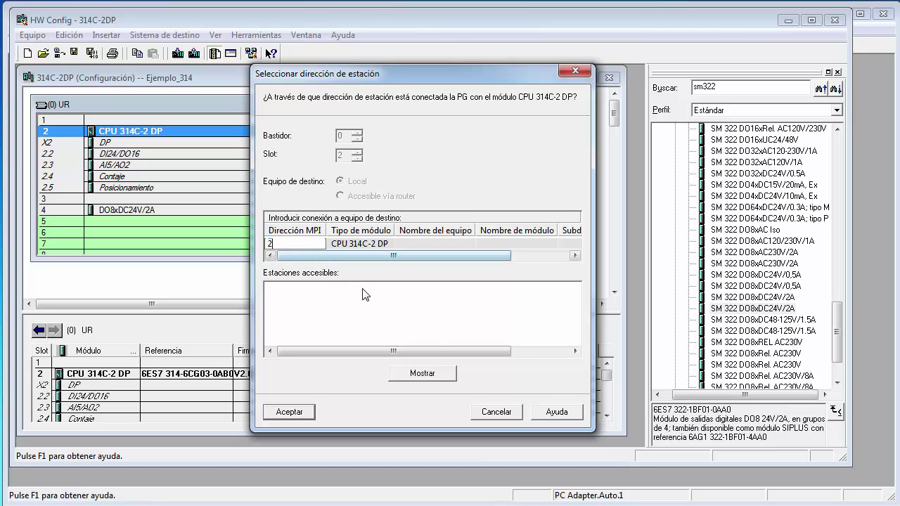
pyautogui.click(422, 373)
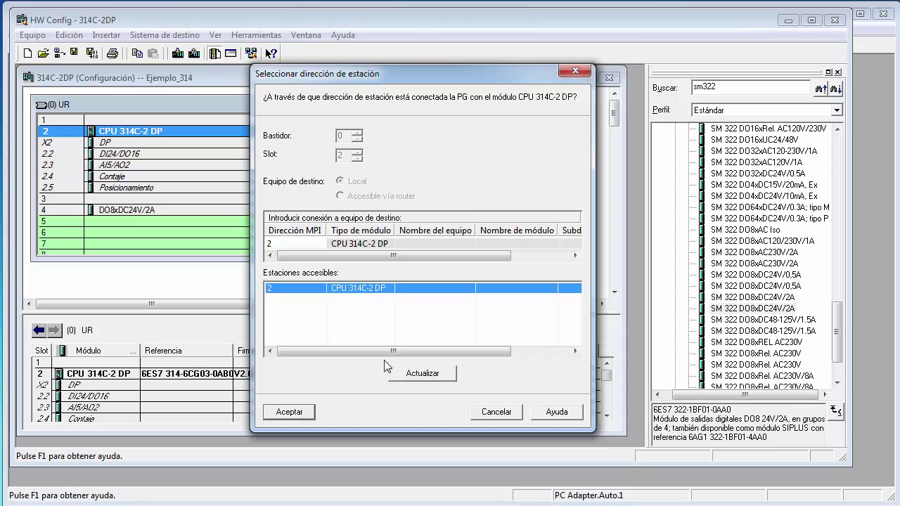
pyautogui.click(290, 414)
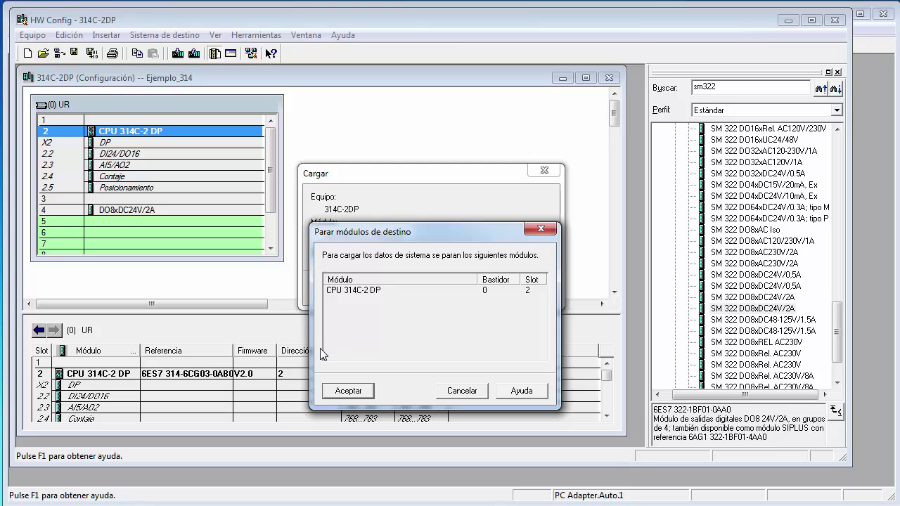
pyautogui.click(348, 390)
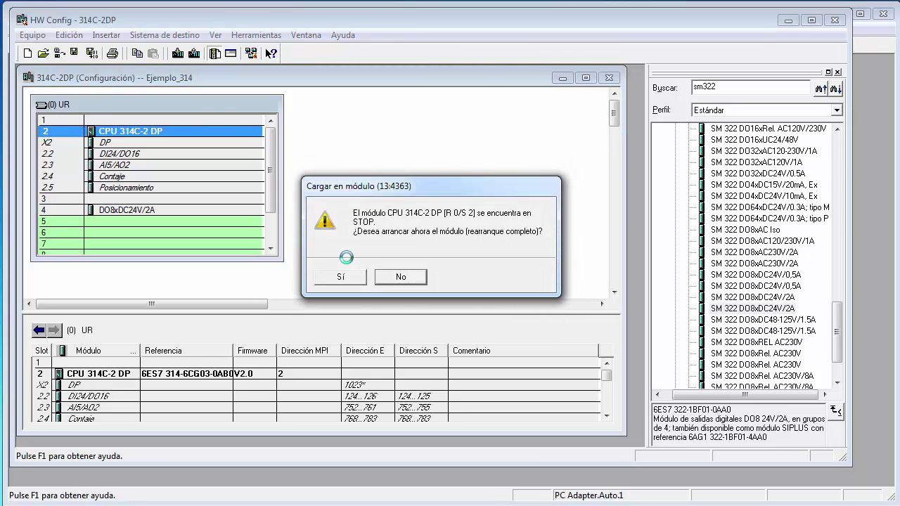
pyautogui.click(349, 277)
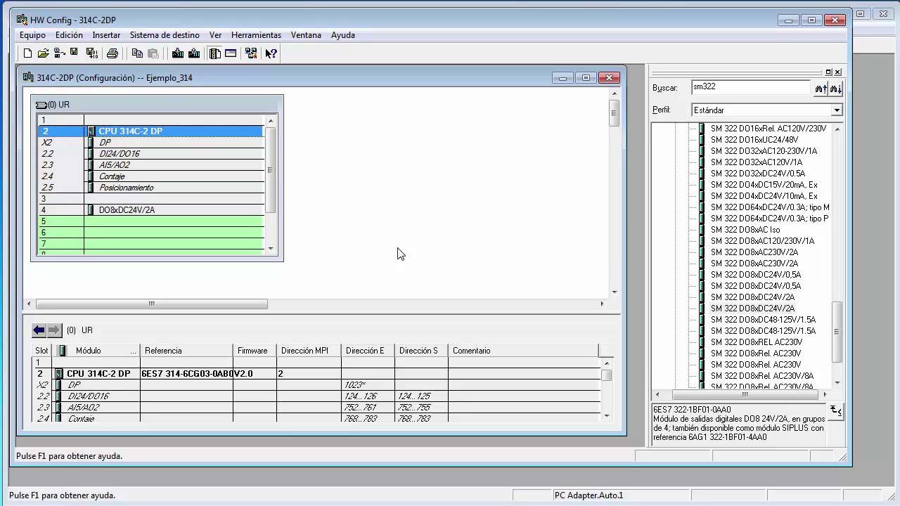
# Step: Close HW Config and open the Bloques folder of Programa S7(1) under CPU 314C-2 DP in SIMATIC Manager
pyautogui.click(835, 19)
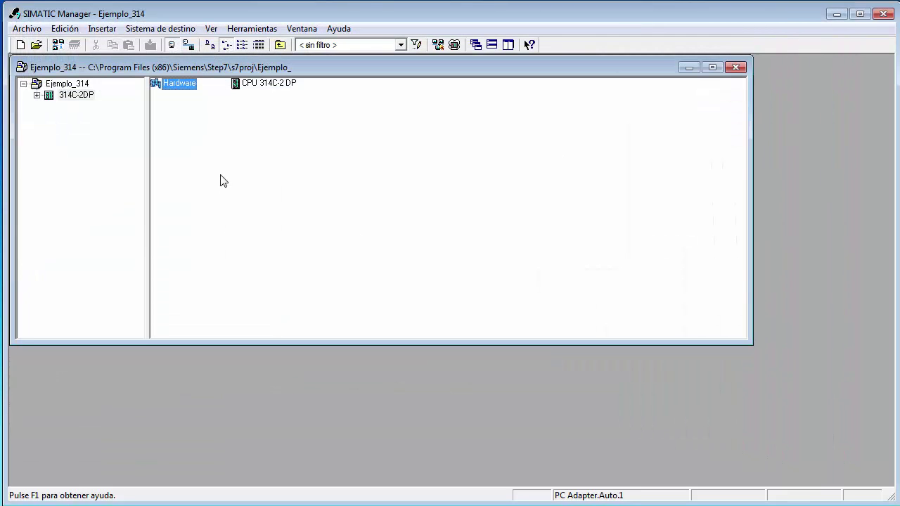
pyautogui.click(126, 129)
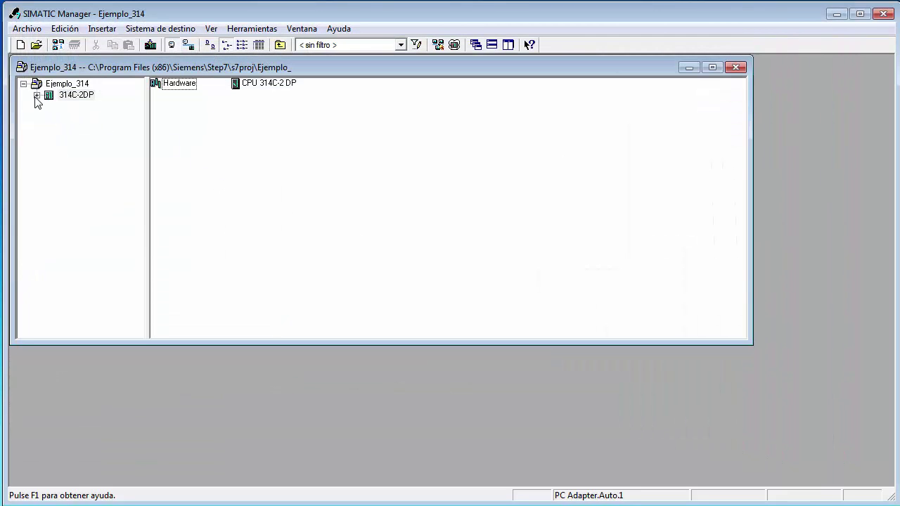
pyautogui.click(36, 97)
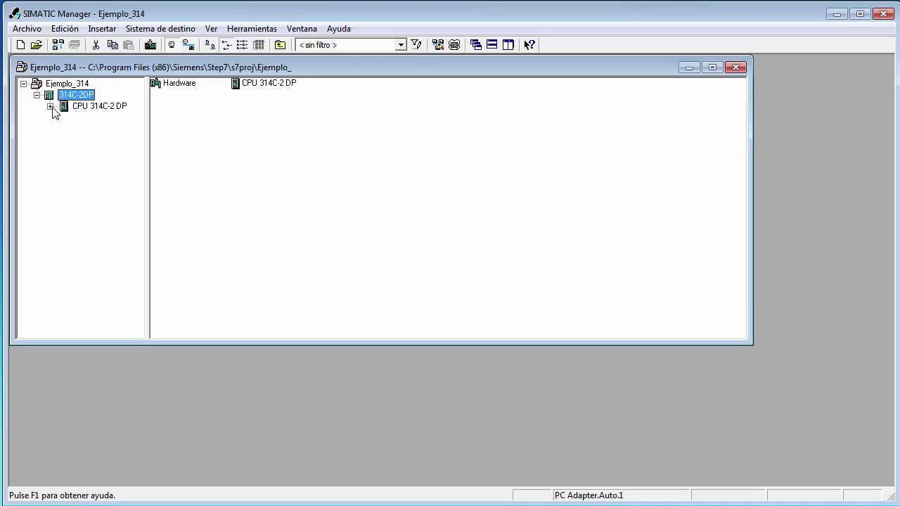
pyautogui.click(50, 106)
pyautogui.click(63, 118)
pyautogui.click(116, 139)
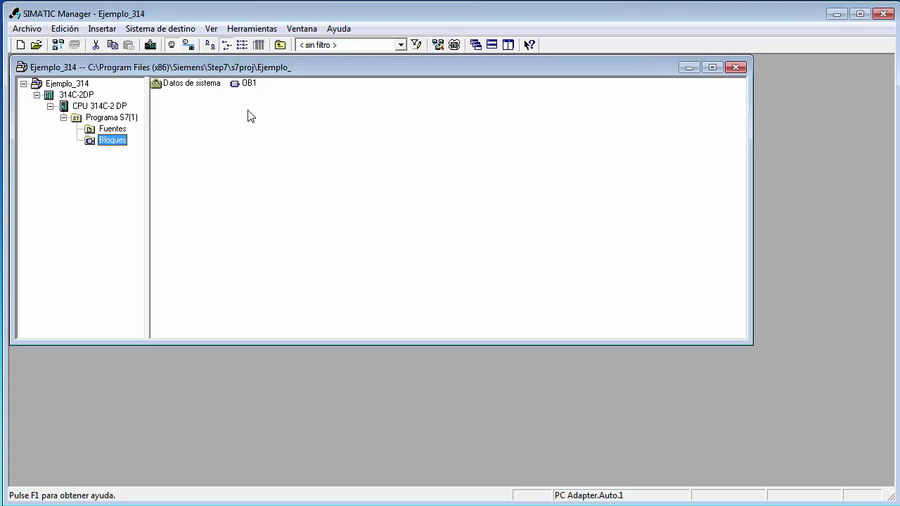
# Step: Set the programming language of block OB1 to KOP and open the block in the KOP/AWL/FUP editor
pyautogui.click(246, 85)
pyautogui.hotkey('alt', 'Return')
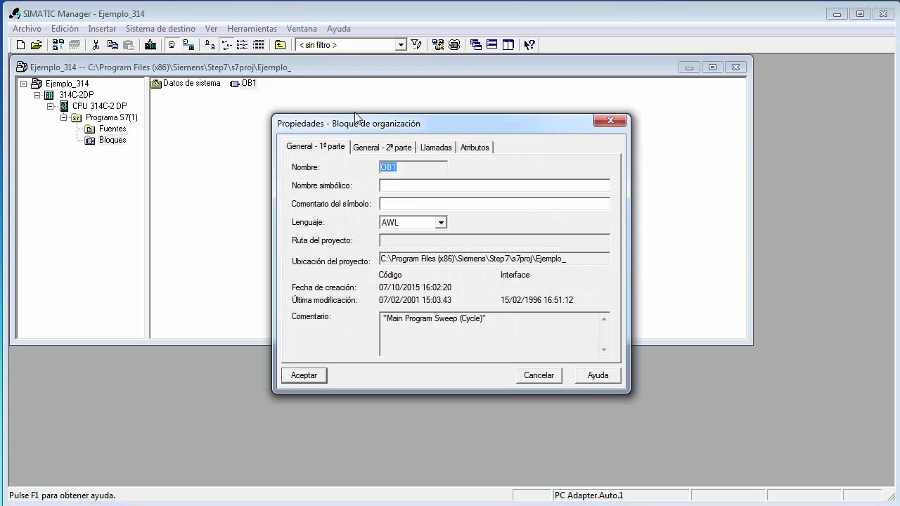
pyautogui.click(440, 222)
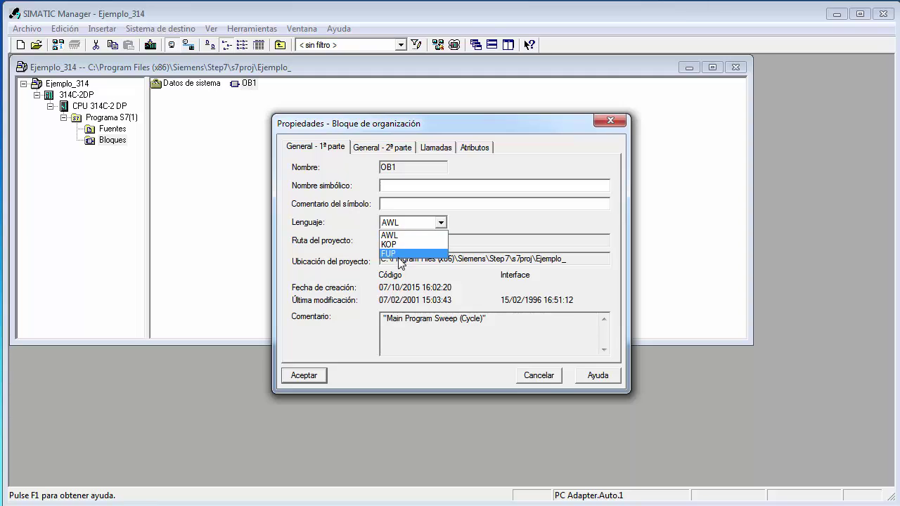
pyautogui.click(398, 245)
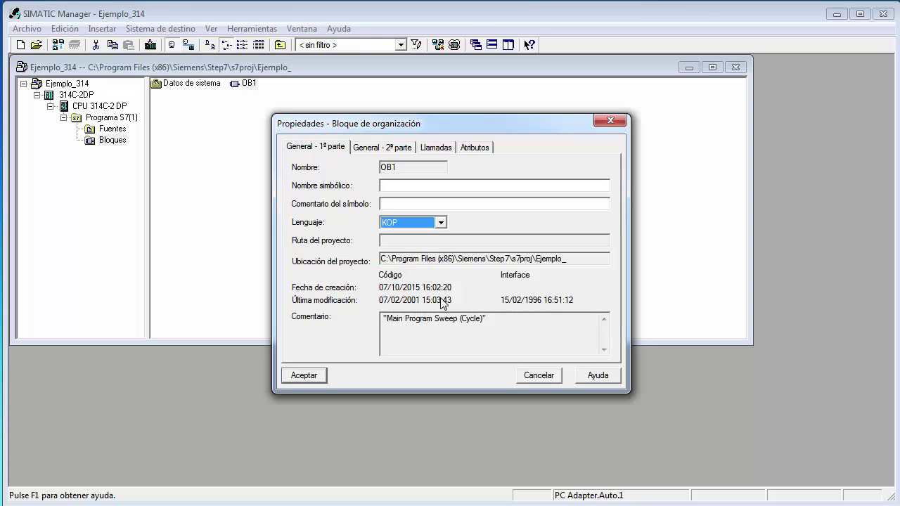
pyautogui.click(309, 380)
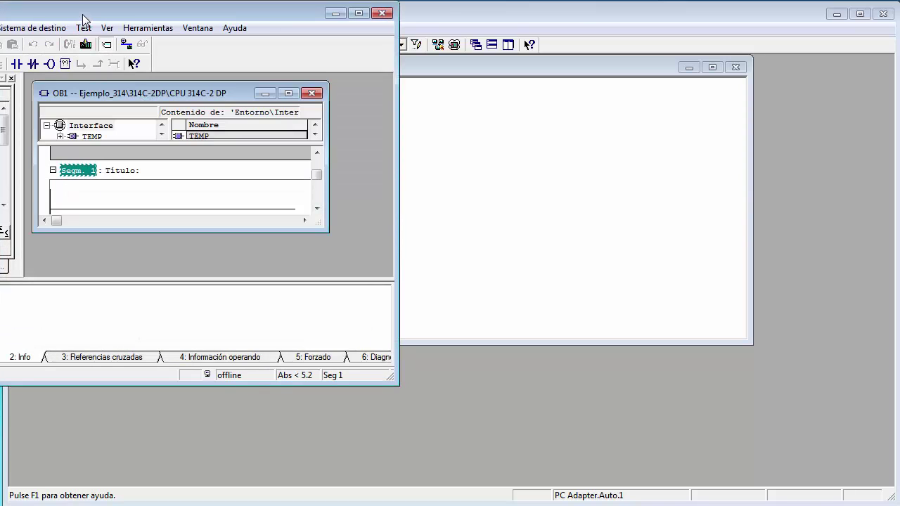
# Step: Move the KOP/AWL/FUP editor fully into view, maximize the OB1 block window inside it, and enlarge the editor
pyautogui.moveTo(82, 14); pyautogui.dragTo(329, 59)
pyautogui.click(535, 137)
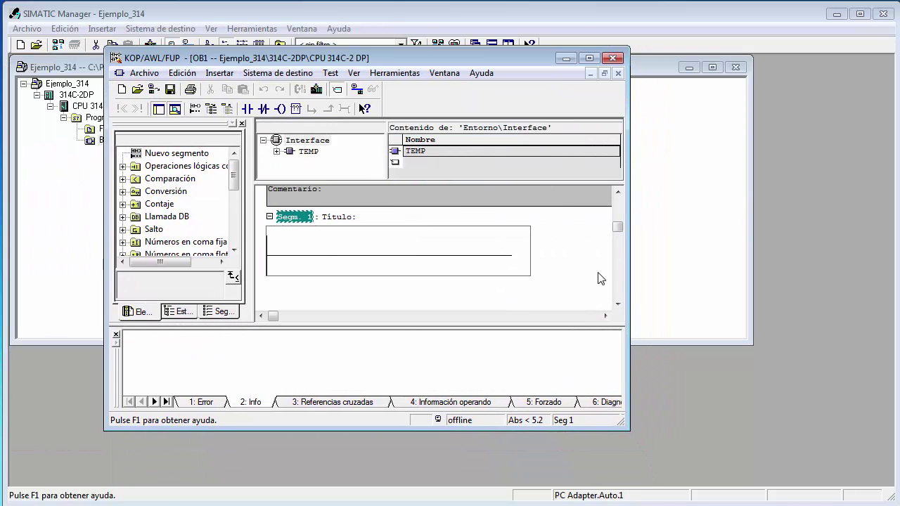
pyautogui.moveTo(624, 424); pyautogui.dragTo(788, 451)
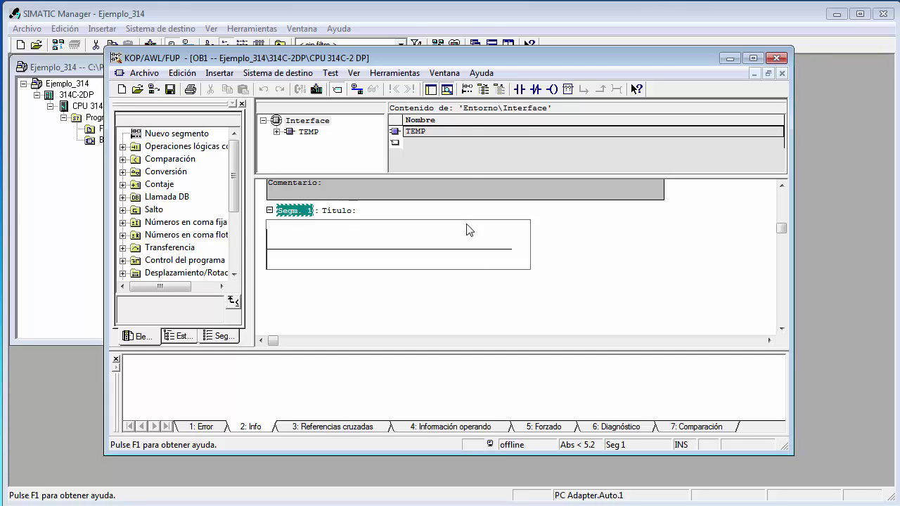
# Step: Insert a normally open contact with address E124.0 on the rung of segment 1 in OB1
pyautogui.click(519, 89)
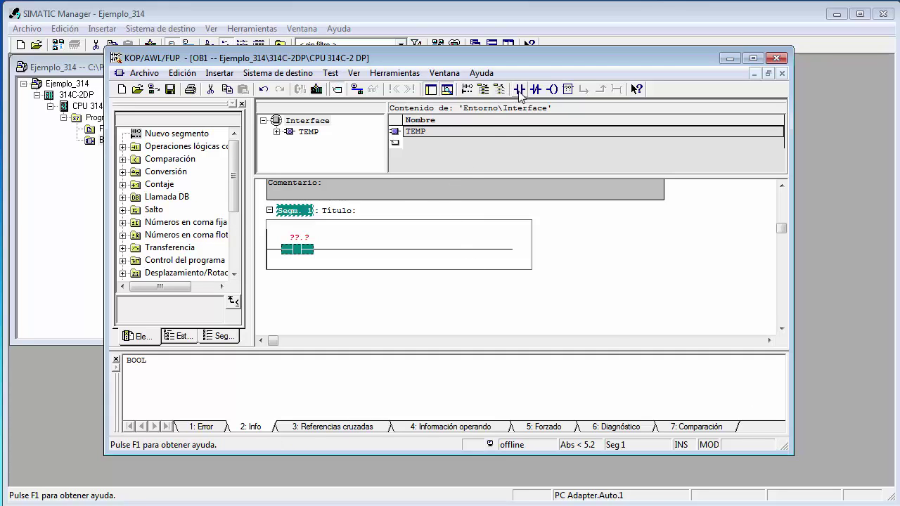
pyautogui.click(306, 241)
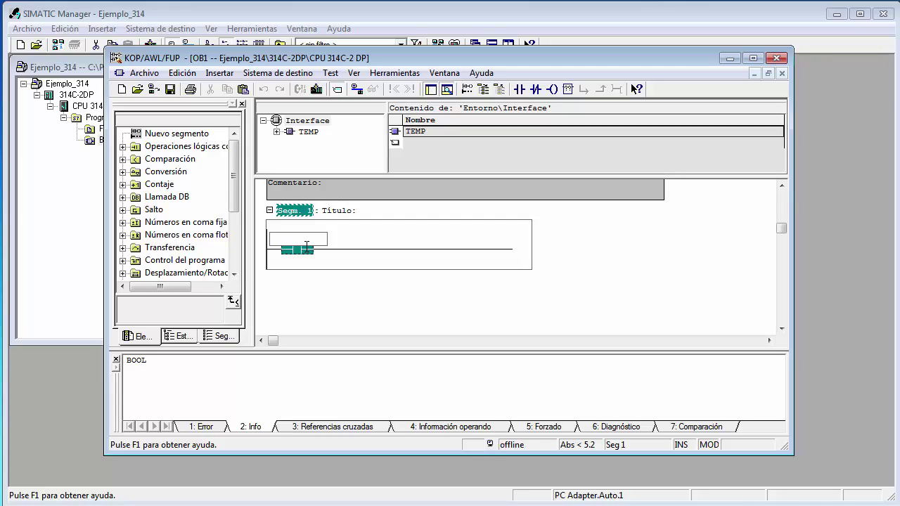
pyautogui.write('e')
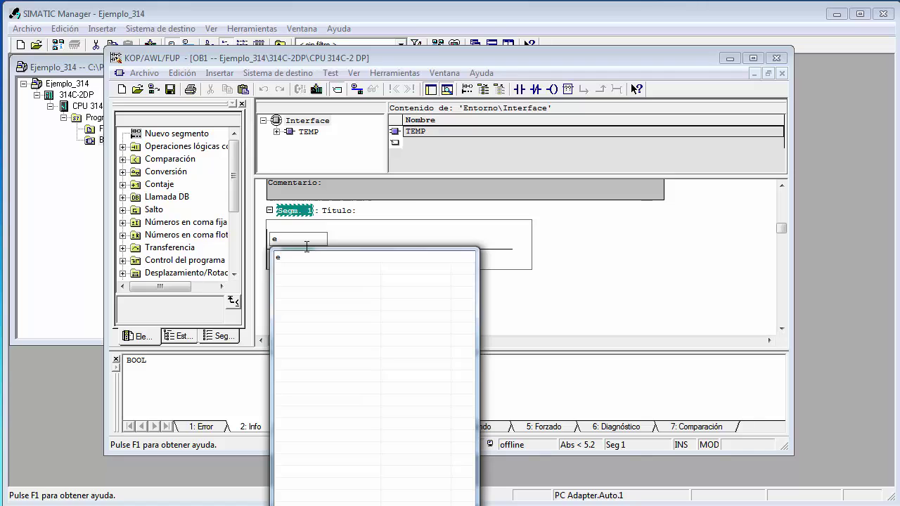
pyautogui.write('124.0')
pyautogui.press('Return')
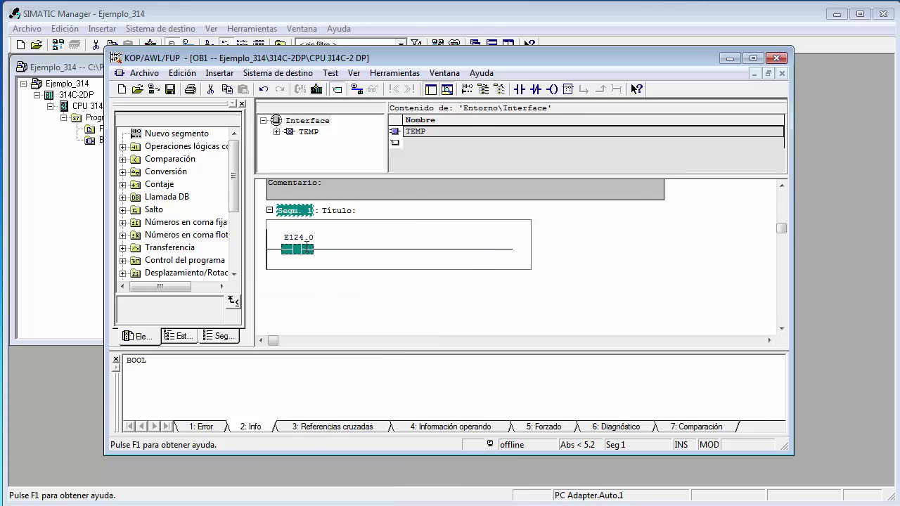
# Step: Add an output coil with address A124.0 at the end of the rung in segment 1
pyautogui.click(487, 250)
pyautogui.click(551, 89)
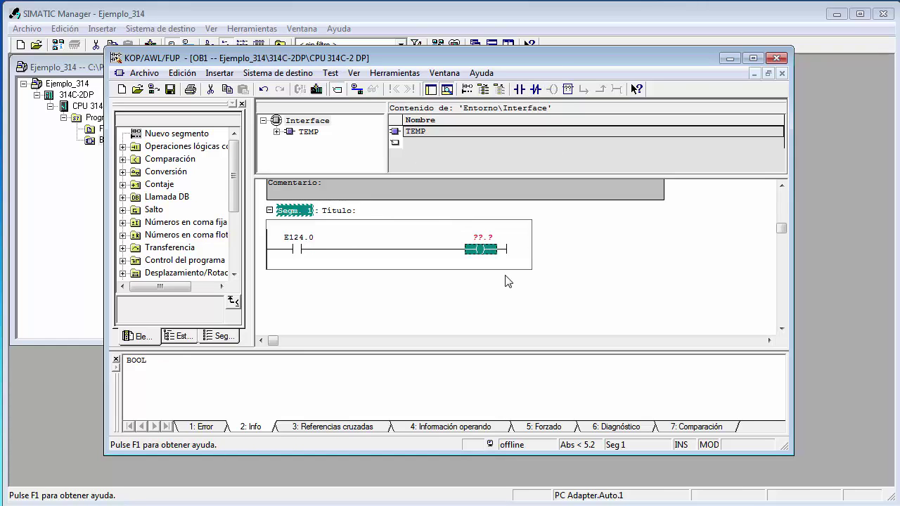
pyautogui.write('a')
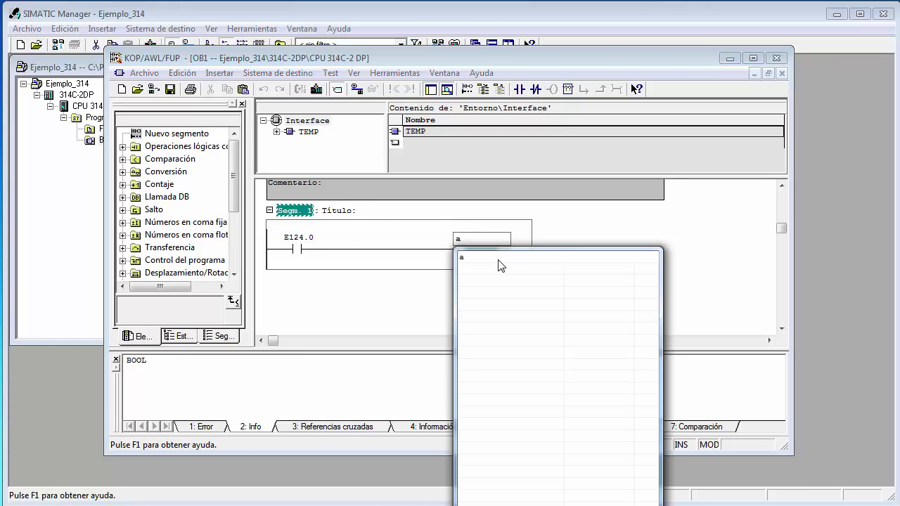
pyautogui.write('124.0')
pyautogui.press('Return')
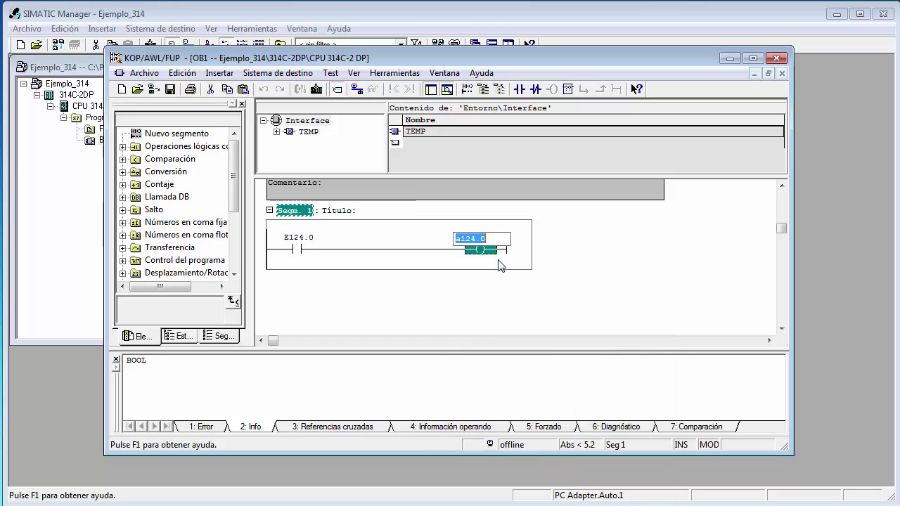
# Step: Load OB1 into the CPU, overwriting the existing block, and switch on program status monitoring
pyautogui.click(316, 89)
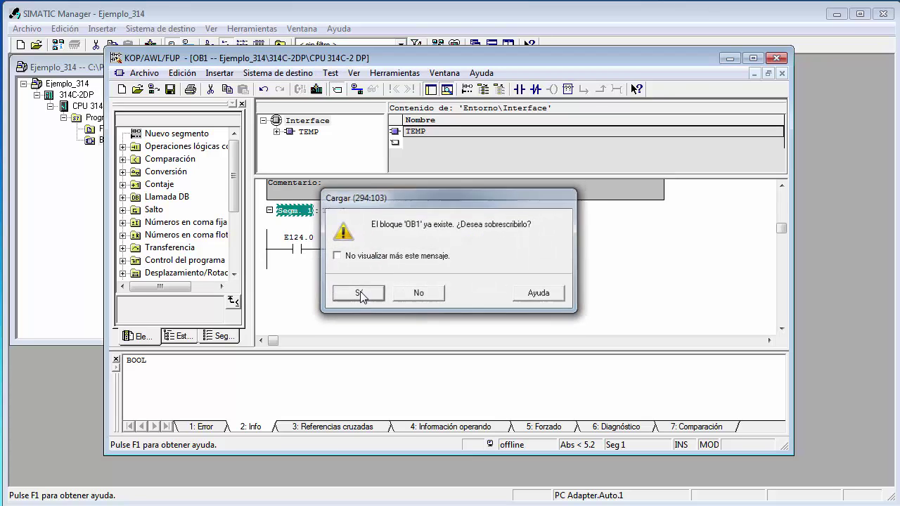
pyautogui.click(359, 294)
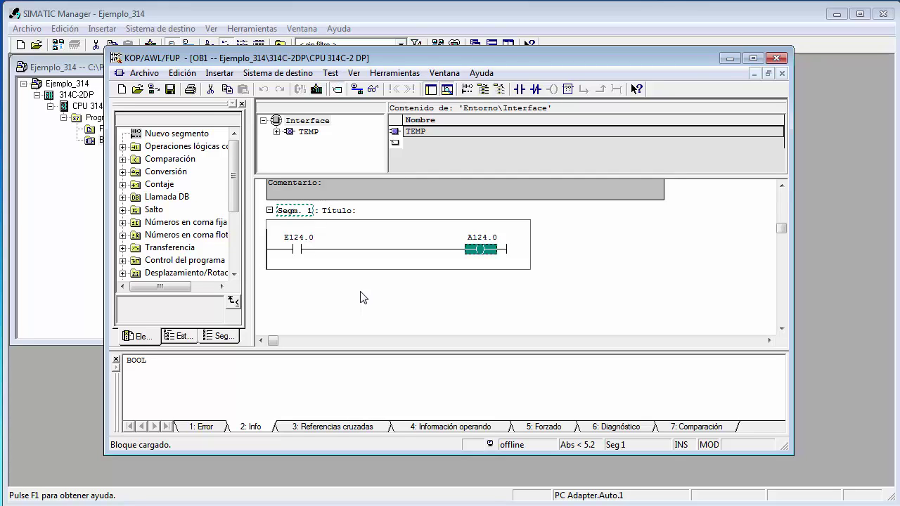
pyautogui.click(373, 89)
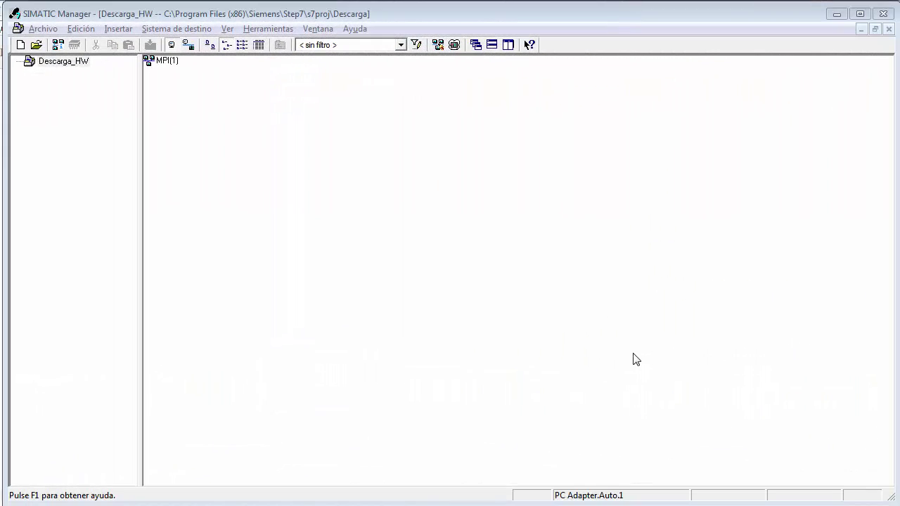
# Step: Insert a SIMATIC 300 station into project Descarga_HW in SIMATIC Manager and open its hardware configuration
pyautogui.rightClick(219, 92)
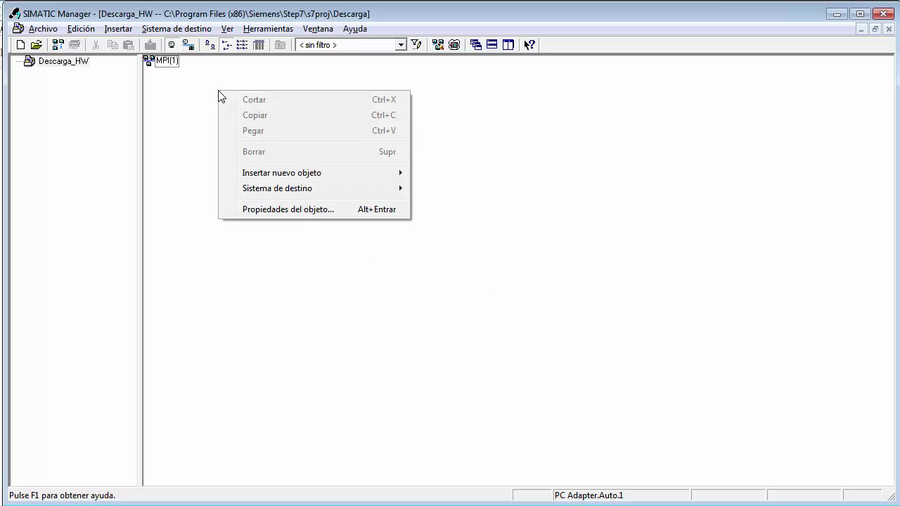
pyautogui.moveTo(288, 177)
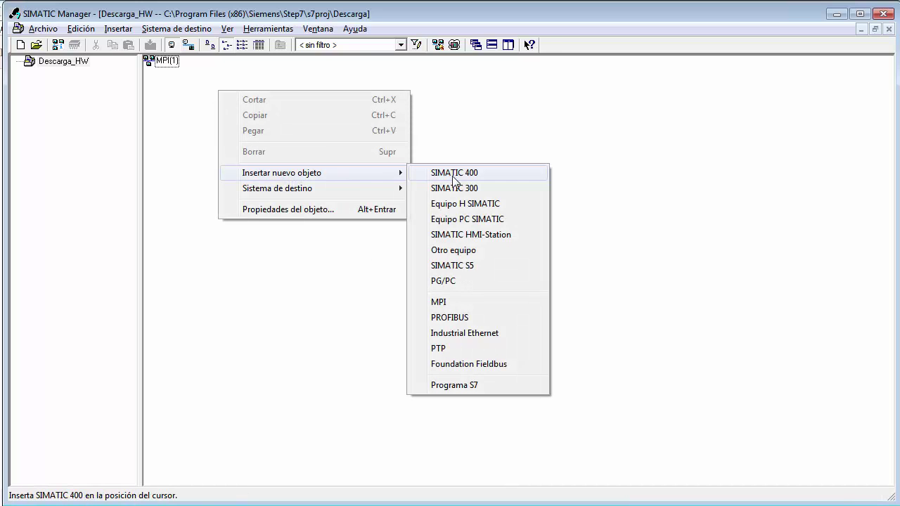
pyautogui.click(455, 191)
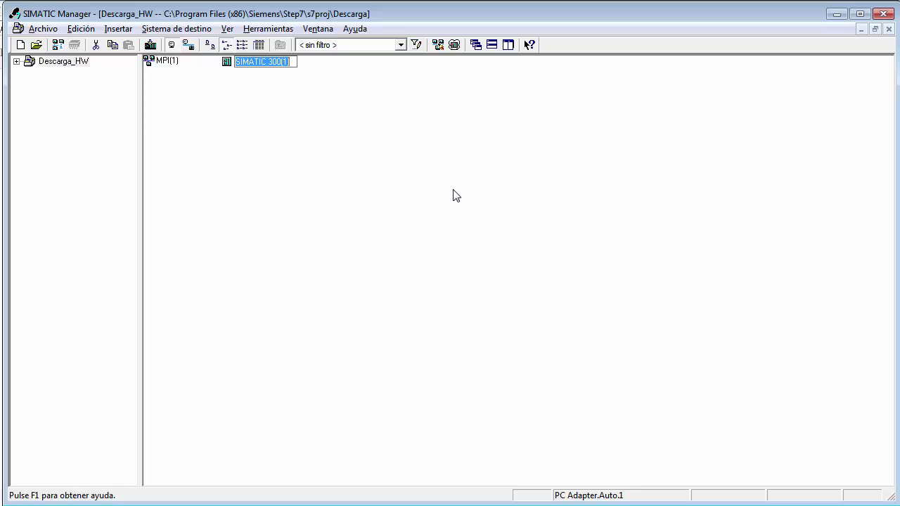
pyautogui.click(291, 161)
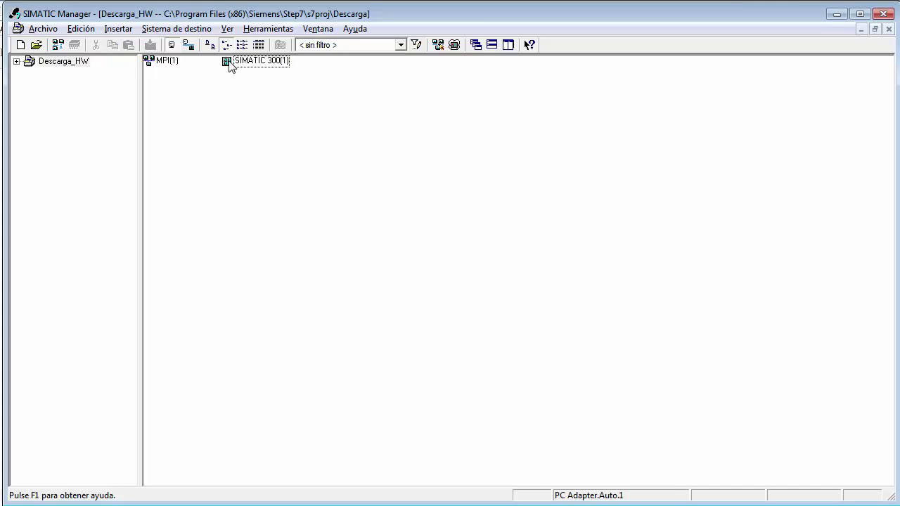
pyautogui.doubleClick(232, 63)
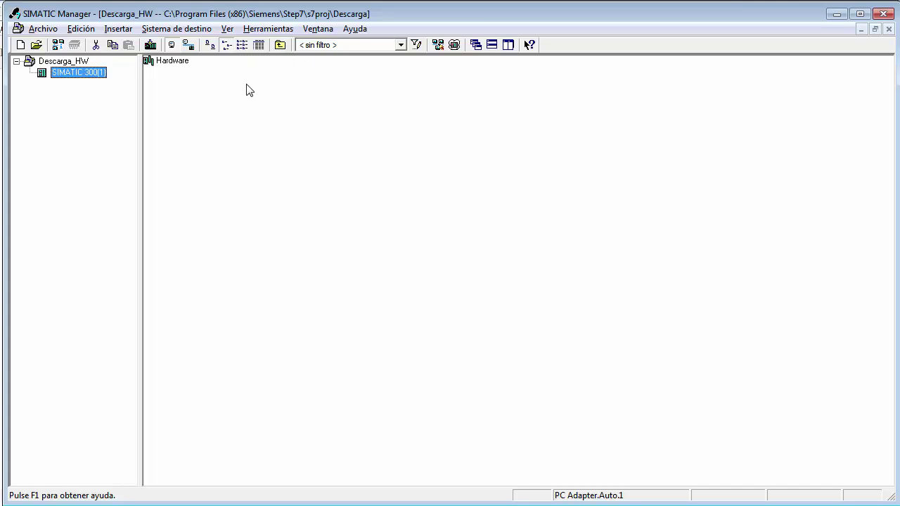
pyautogui.doubleClick(176, 62)
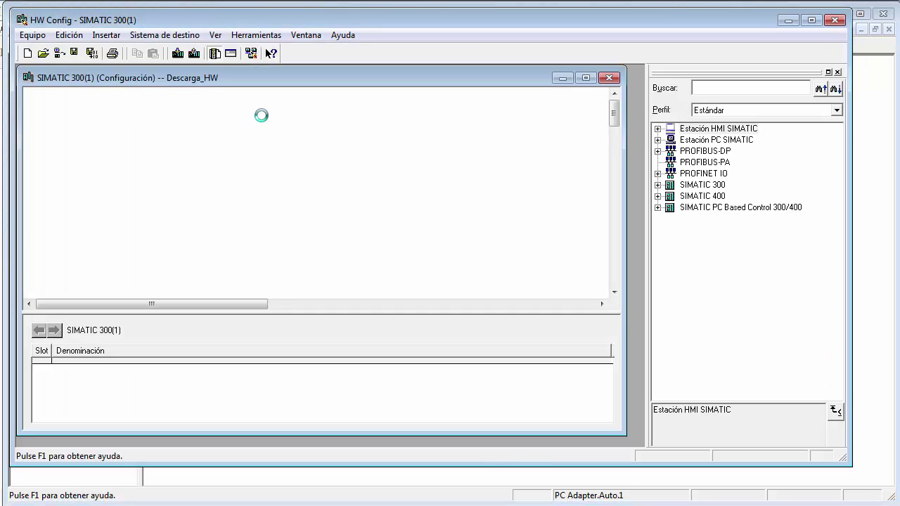
# Step: Upload the station from the accessible CPU 314C-2 DP at MPI address 2 into project Descarga_HW, and enlarge the uploaded rack and station windows
pyautogui.click(195, 56)
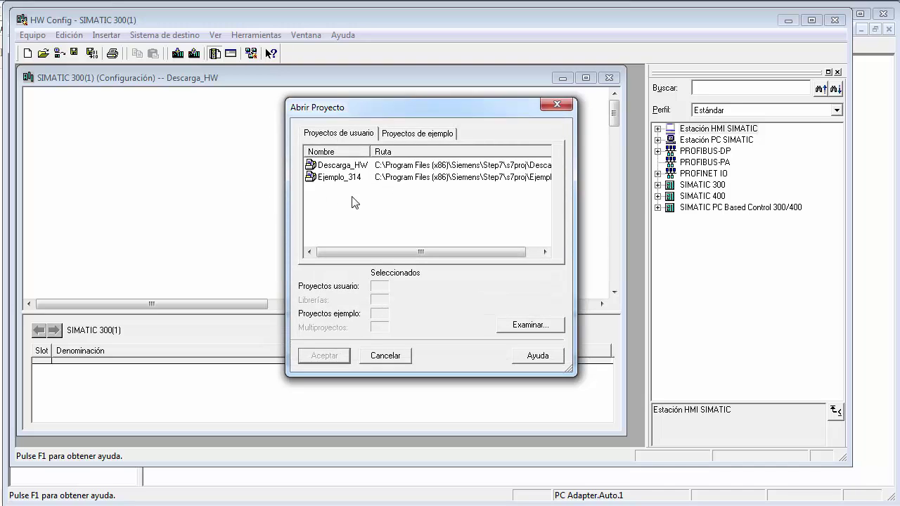
pyautogui.click(341, 166)
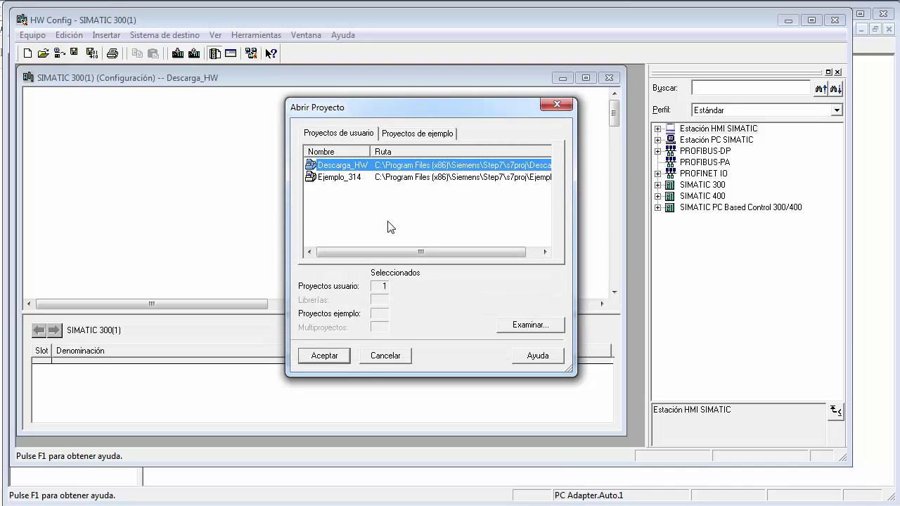
pyautogui.click(325, 356)
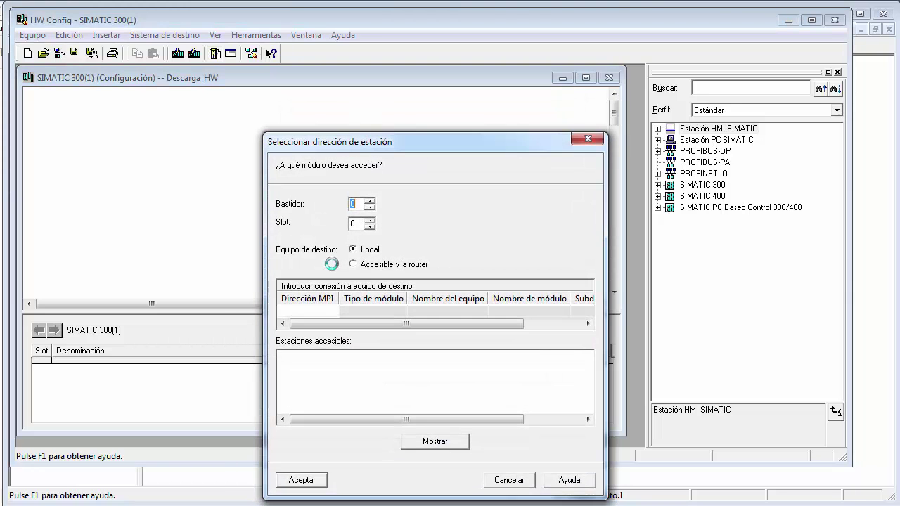
pyautogui.click(435, 442)
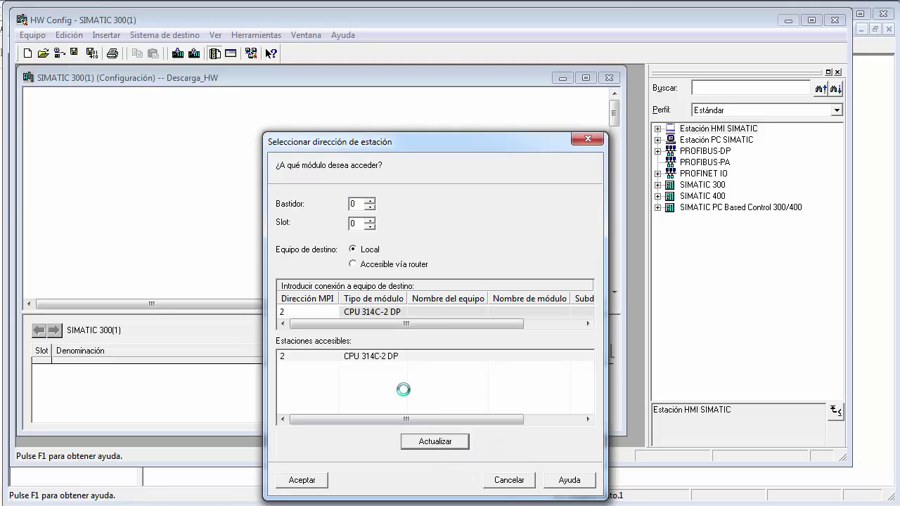
pyautogui.click(358, 359)
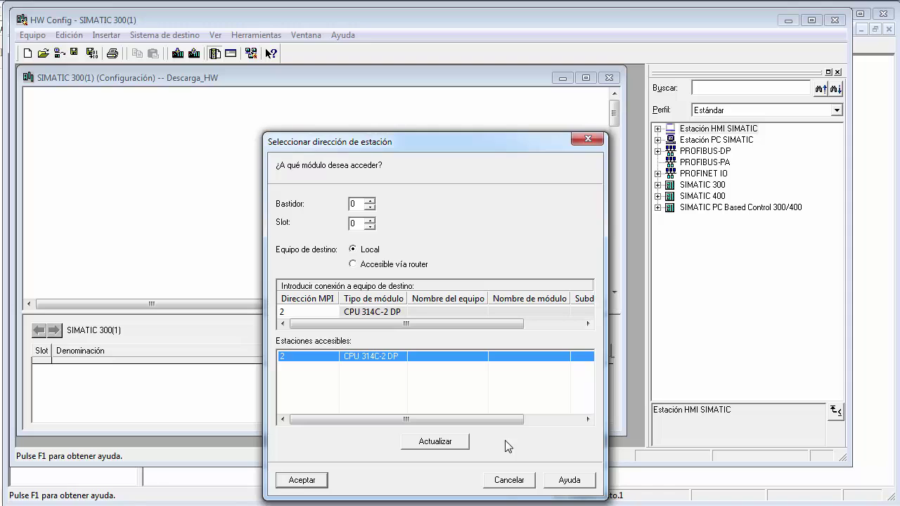
pyautogui.click(301, 481)
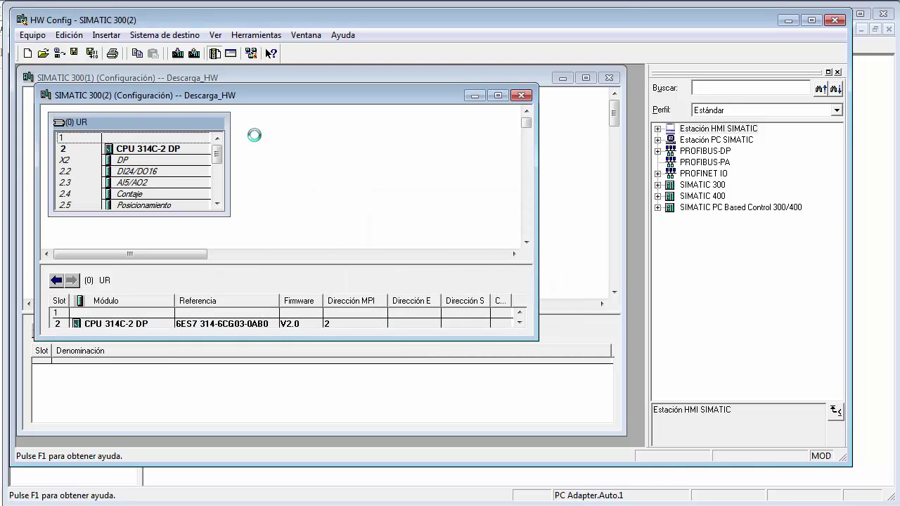
pyautogui.moveTo(229, 216); pyautogui.dragTo(283, 246)
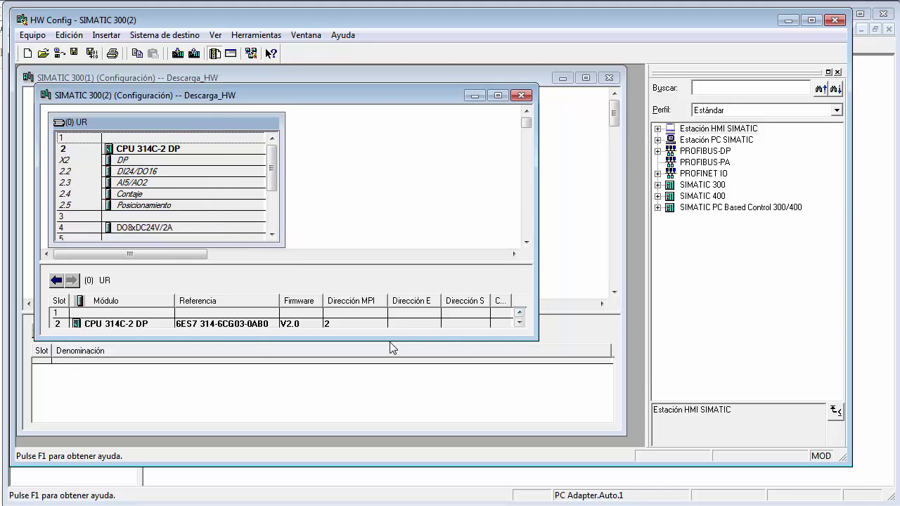
pyautogui.moveTo(383, 340); pyautogui.dragTo(382, 411)
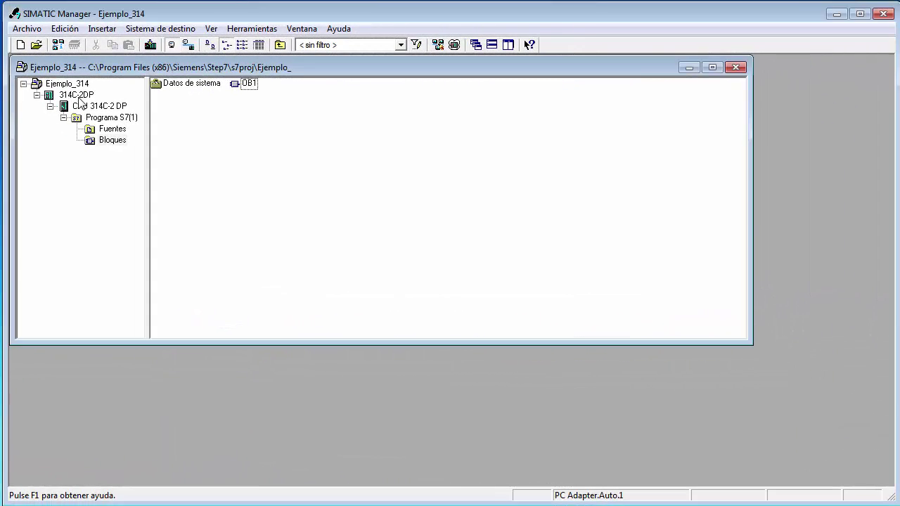
# Step: Open the module information of station 314C-2DP in project Ejemplo_314 and move its window clear for reading
pyautogui.click(78, 98)
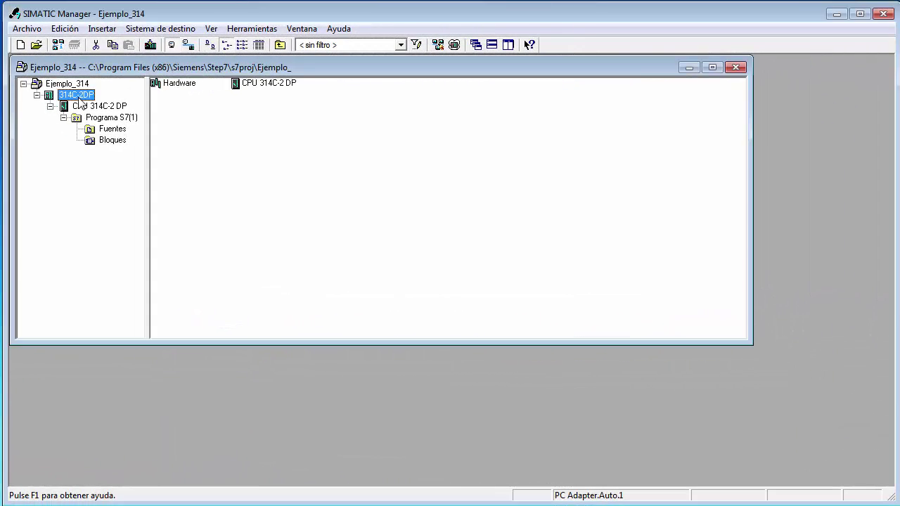
pyautogui.click(162, 29)
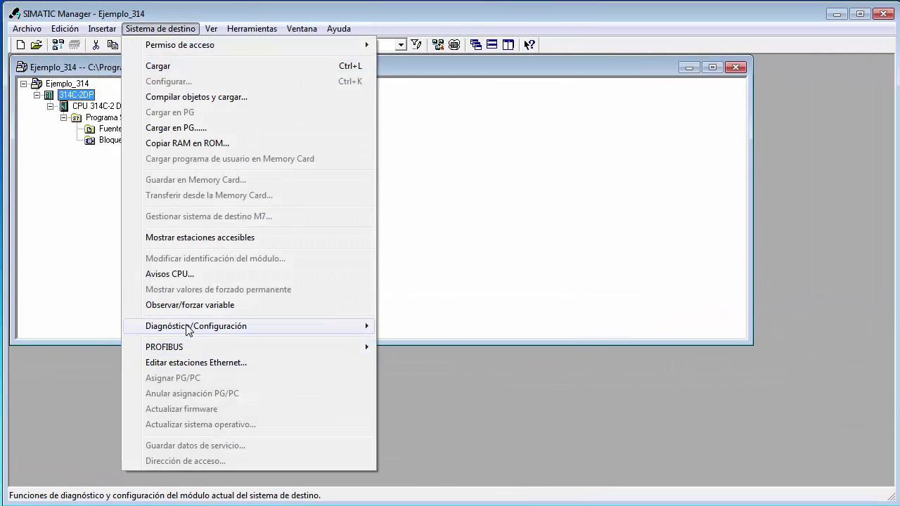
pyautogui.moveTo(188, 329)
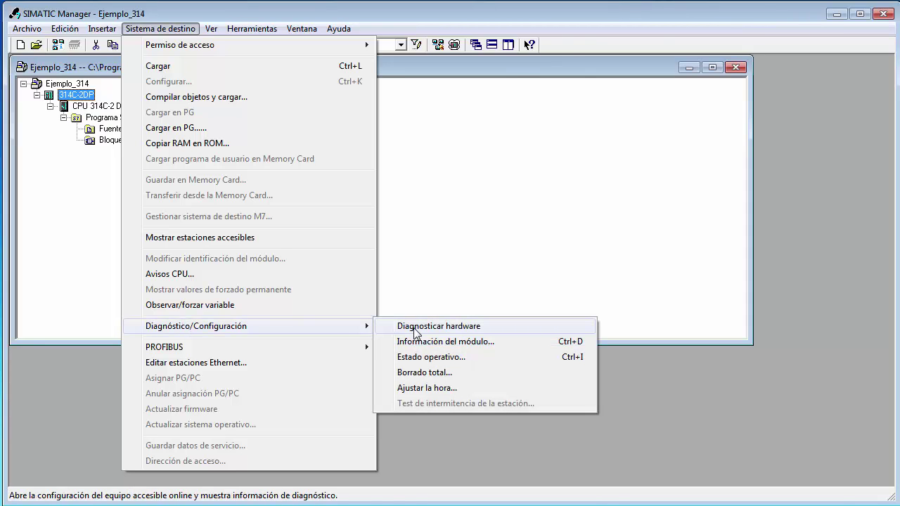
pyautogui.click(414, 342)
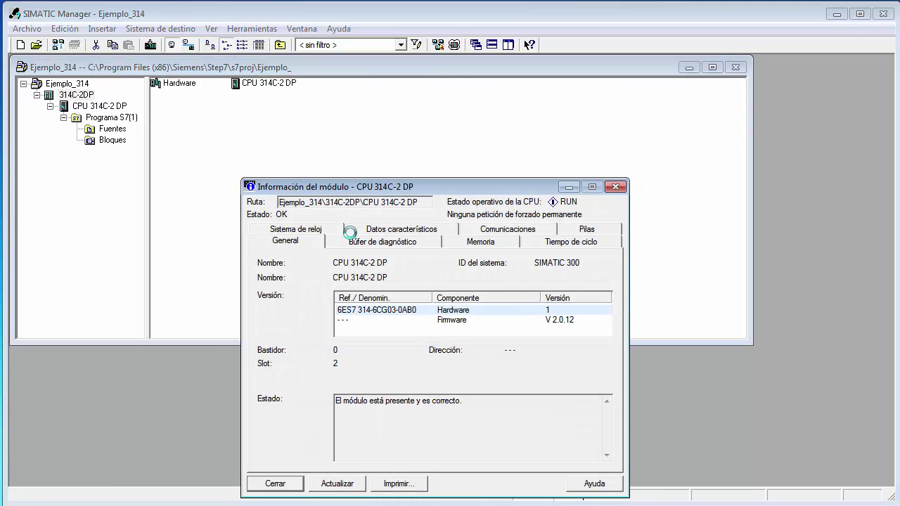
pyautogui.moveTo(345, 189); pyautogui.dragTo(314, 109)
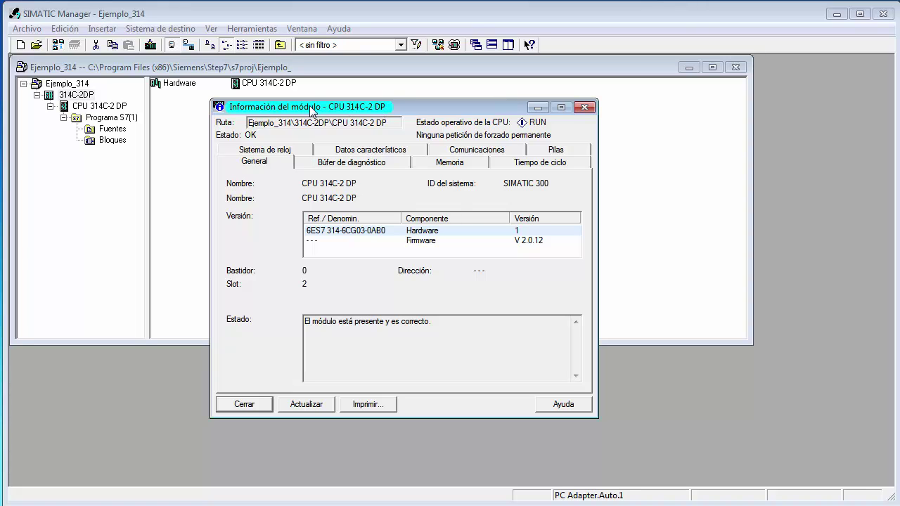
# Step: Examine the list of events in the diagnostic buffer of the CPU 314C-2 DP
pyautogui.click(348, 163)
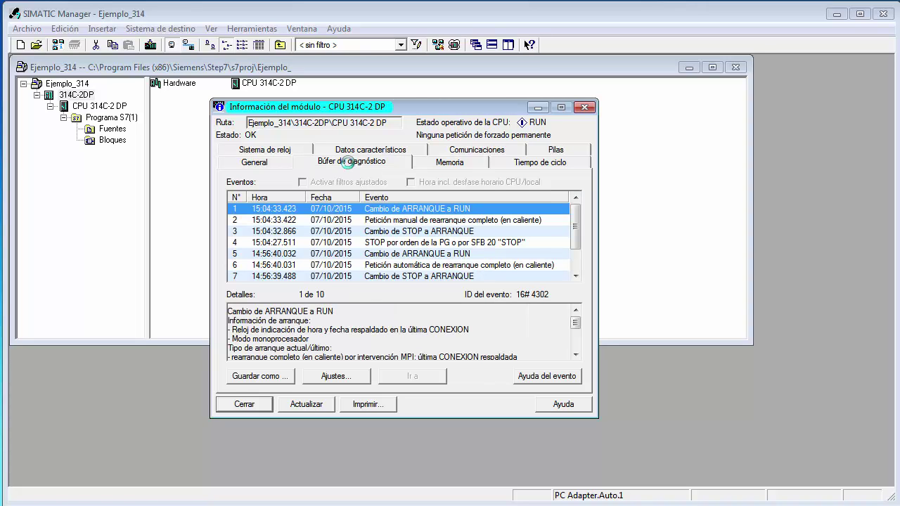
pyautogui.click(575, 277)
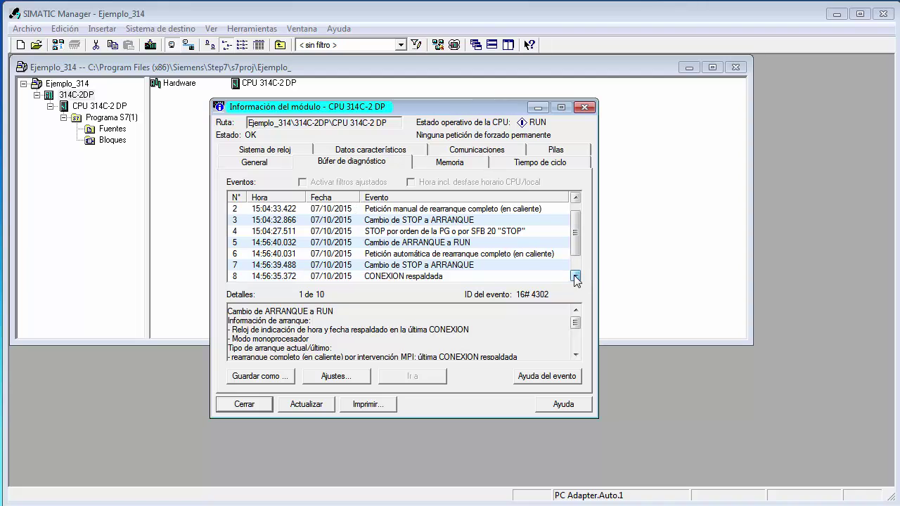
pyautogui.click(575, 277)
pyautogui.click(575, 276)
pyautogui.click(575, 236)
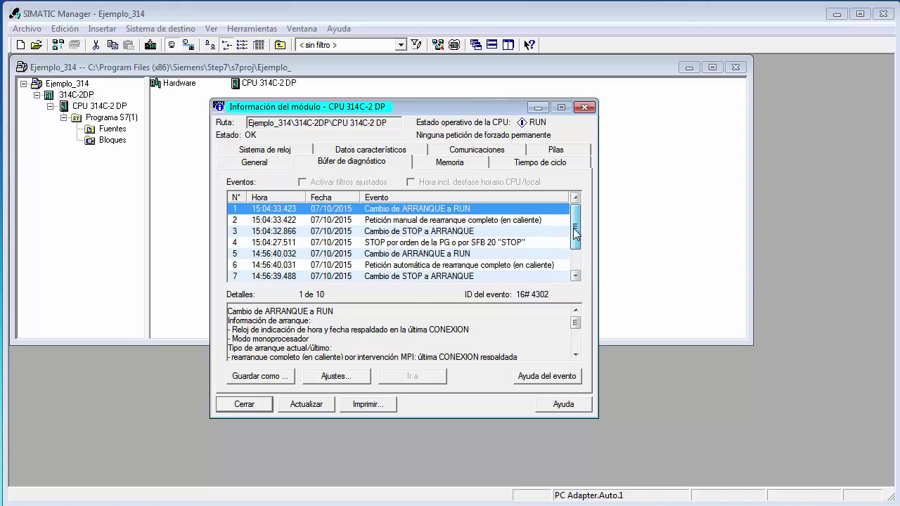
pyautogui.moveTo(575, 235); pyautogui.dragTo(575, 255)
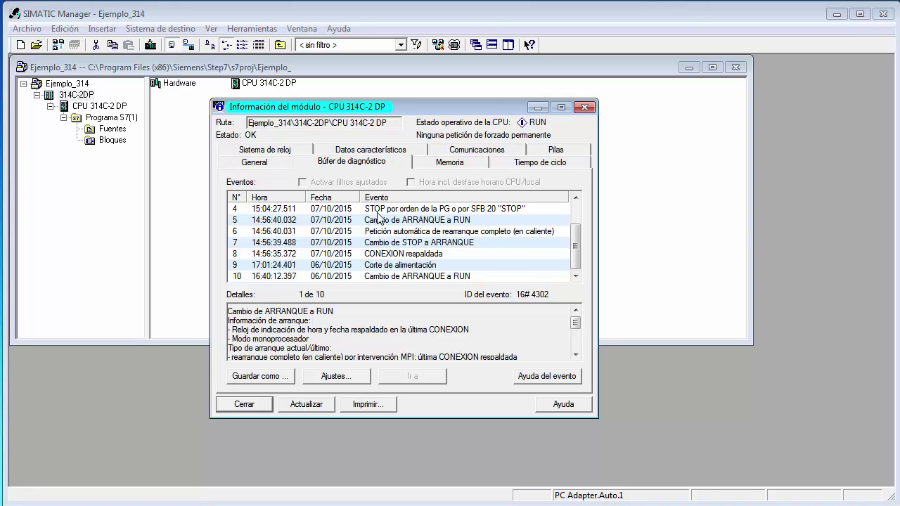
# Step: Examine the CPU 314C-2 DP's general data, supported organization blocks and memory usage, and close the module information
pyautogui.click(256, 162)
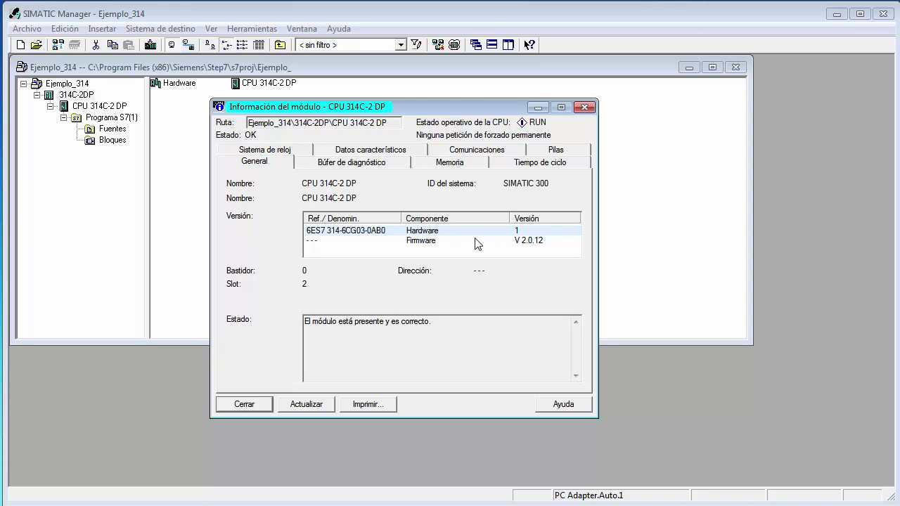
pyautogui.click(295, 149)
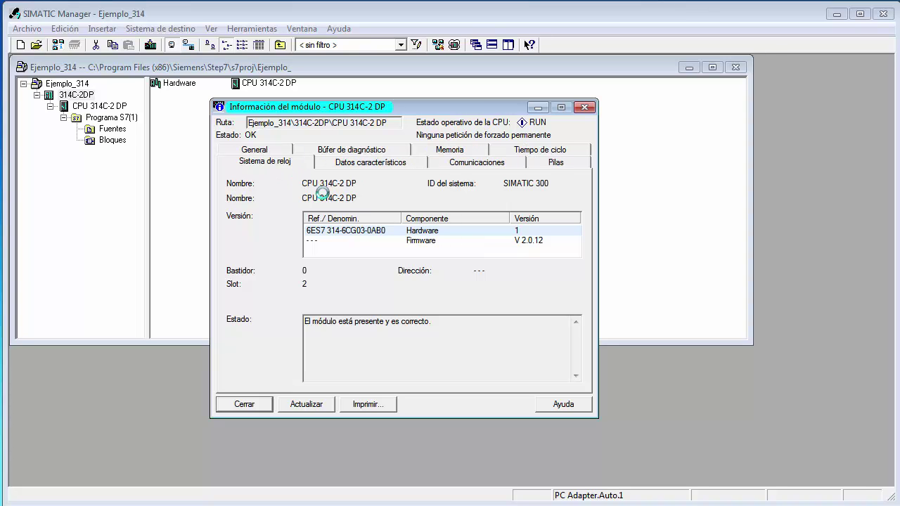
pyautogui.click(354, 166)
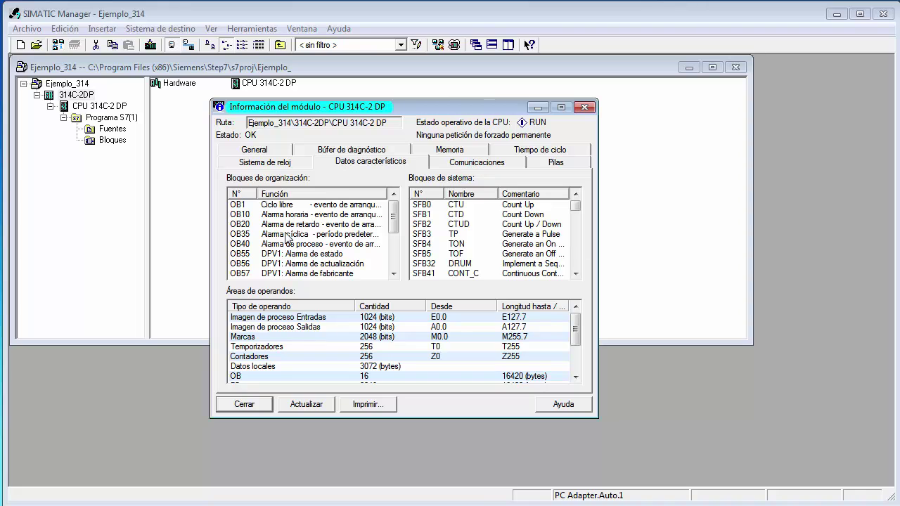
pyautogui.click(394, 256)
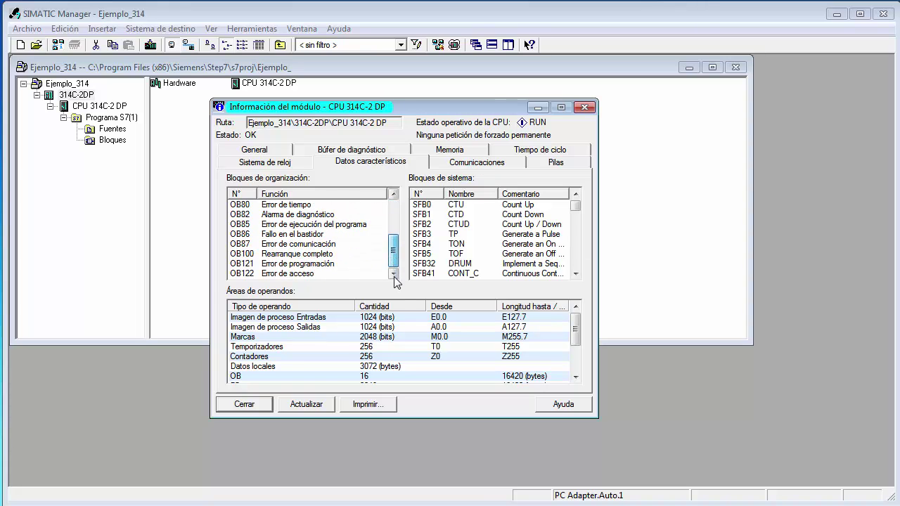
pyautogui.click(393, 209)
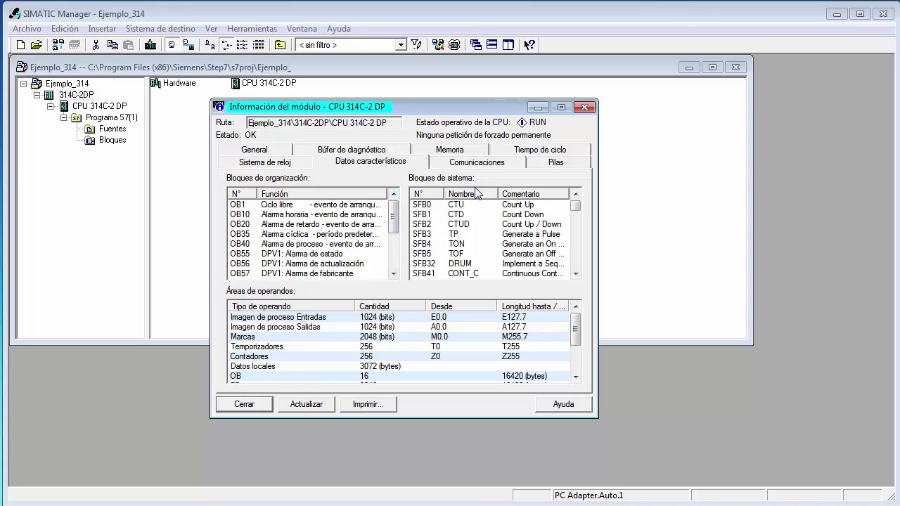
pyautogui.click(471, 150)
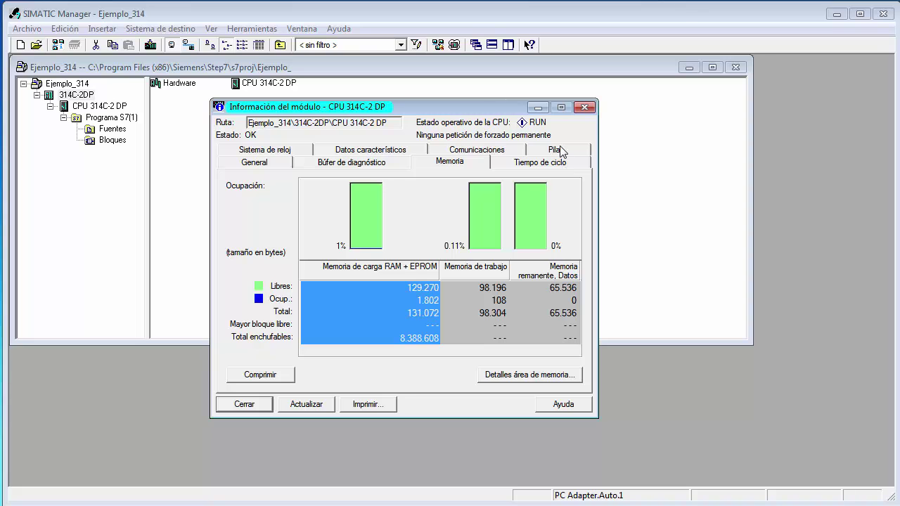
pyautogui.click(244, 404)
# Step: Run the hardware diagnosis for station 314C-2DP and open the station online from the quick view
pyautogui.click(154, 29)
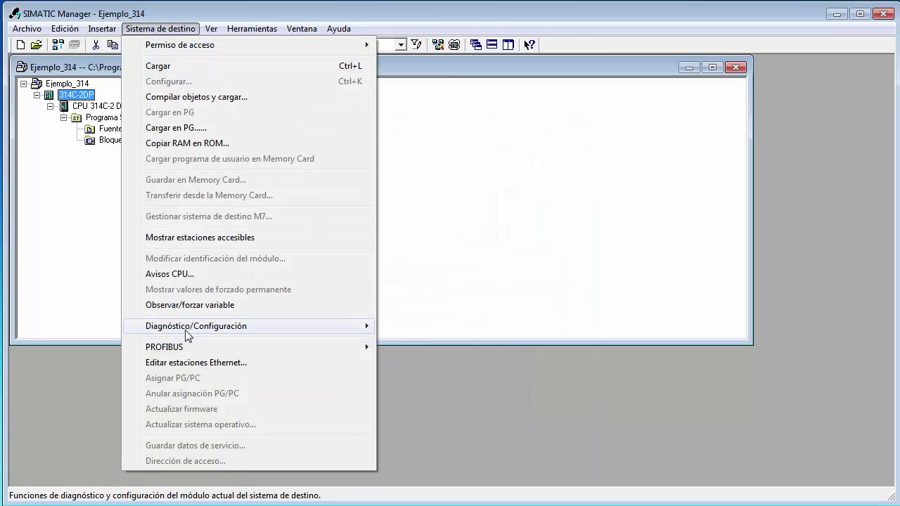
pyautogui.moveTo(190, 327)
pyautogui.click(453, 326)
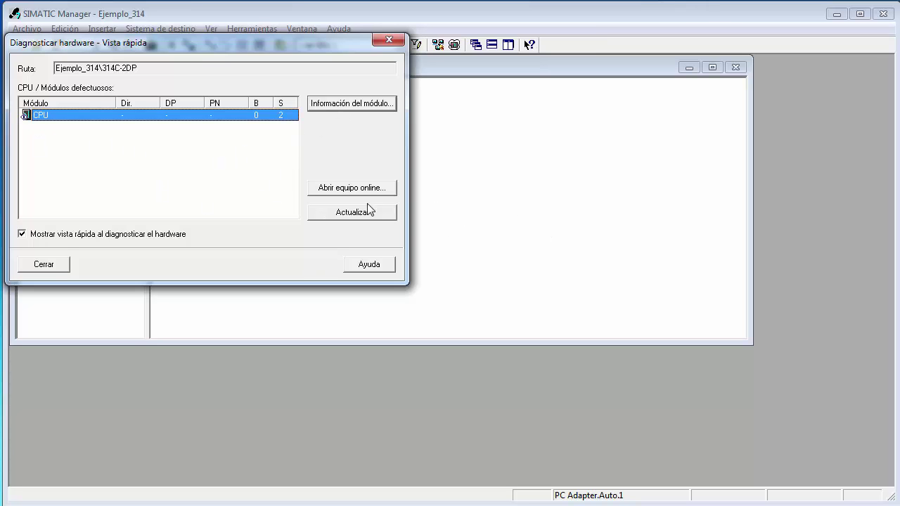
pyautogui.click(352, 187)
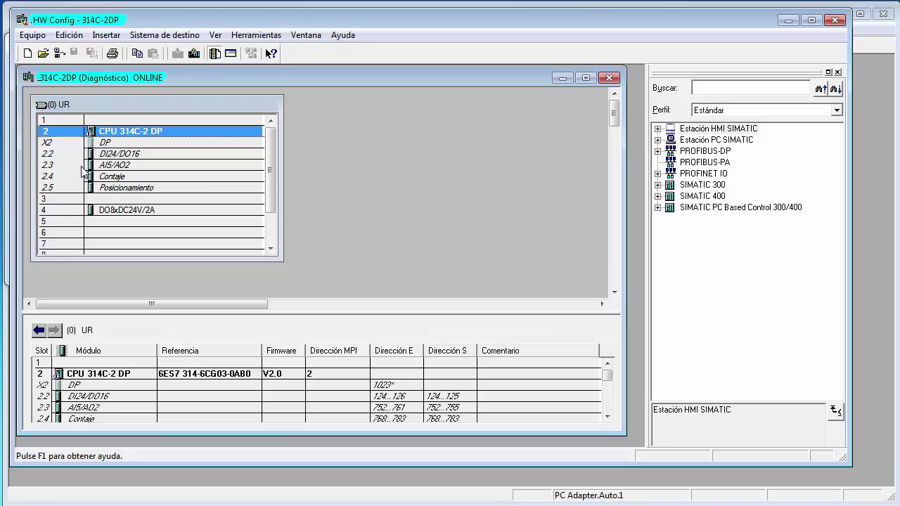
# Step: Check the diagnostic interrupt and general information of the Contaje module in slot 2.4, and close its module information
pyautogui.click(118, 176)
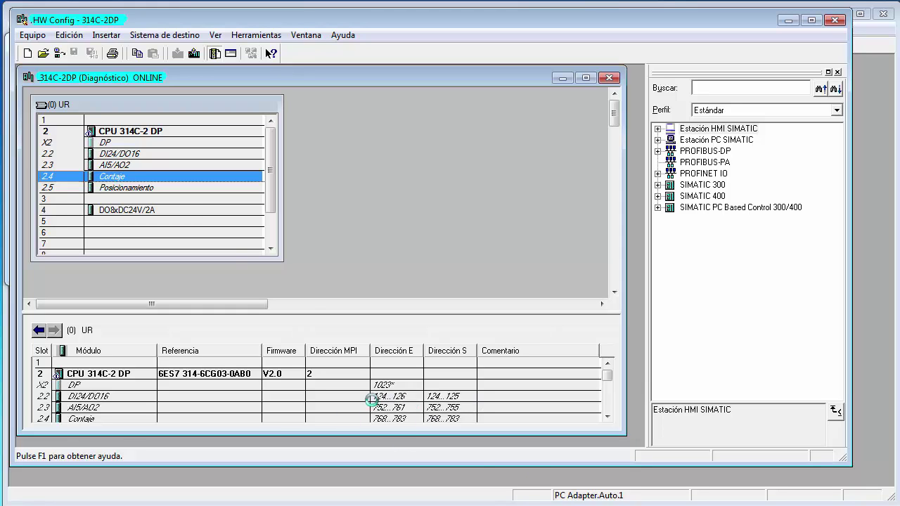
pyautogui.moveTo(360, 195); pyautogui.dragTo(300, 85)
pyautogui.click(271, 128)
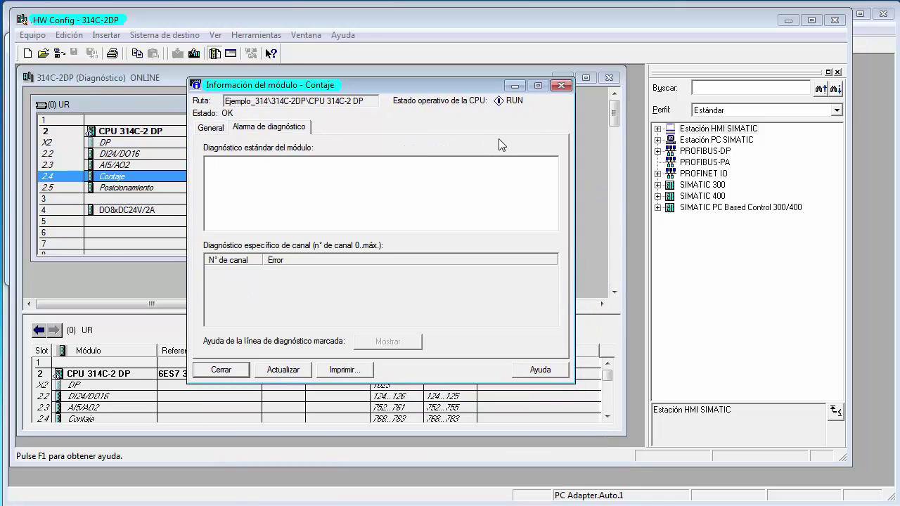
pyautogui.click(213, 127)
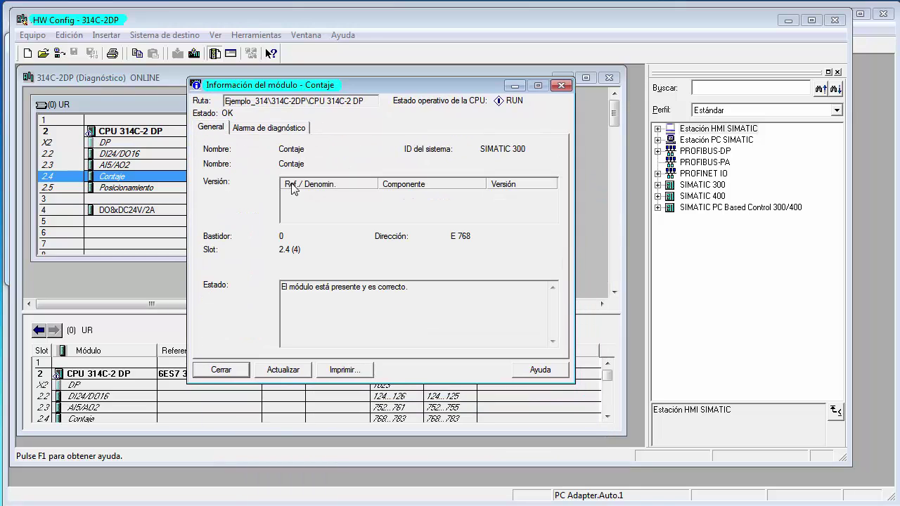
pyautogui.click(561, 85)
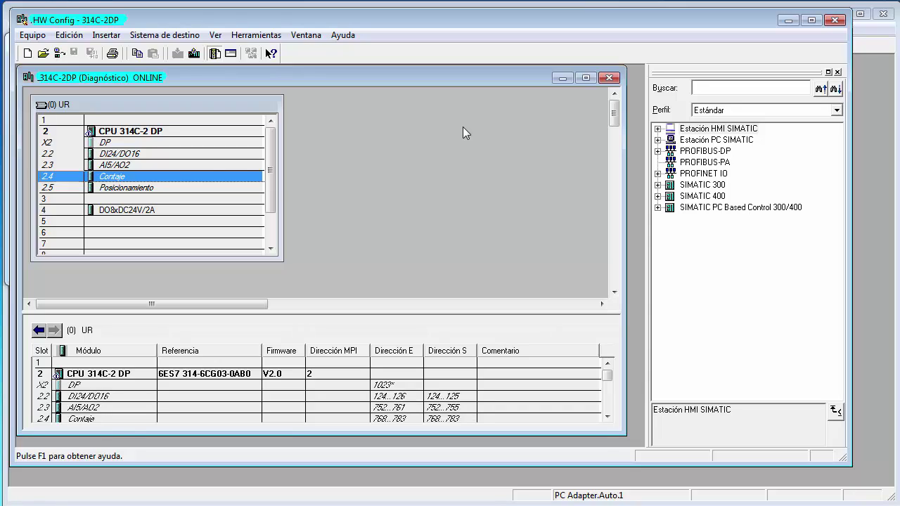